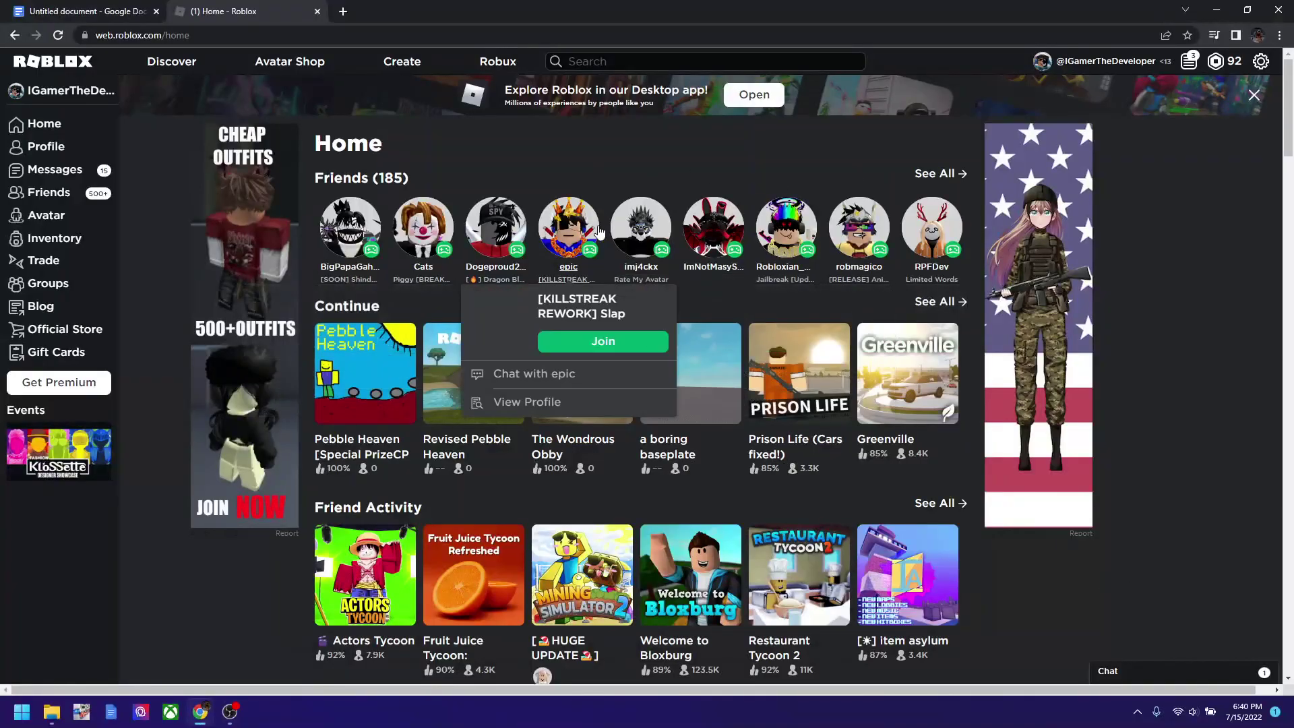
# - Search the Creator Marketplace for 'selfie mode' and open the Selfie Mode [Dev Module] page
pyautogui.moveTo(744, 240)
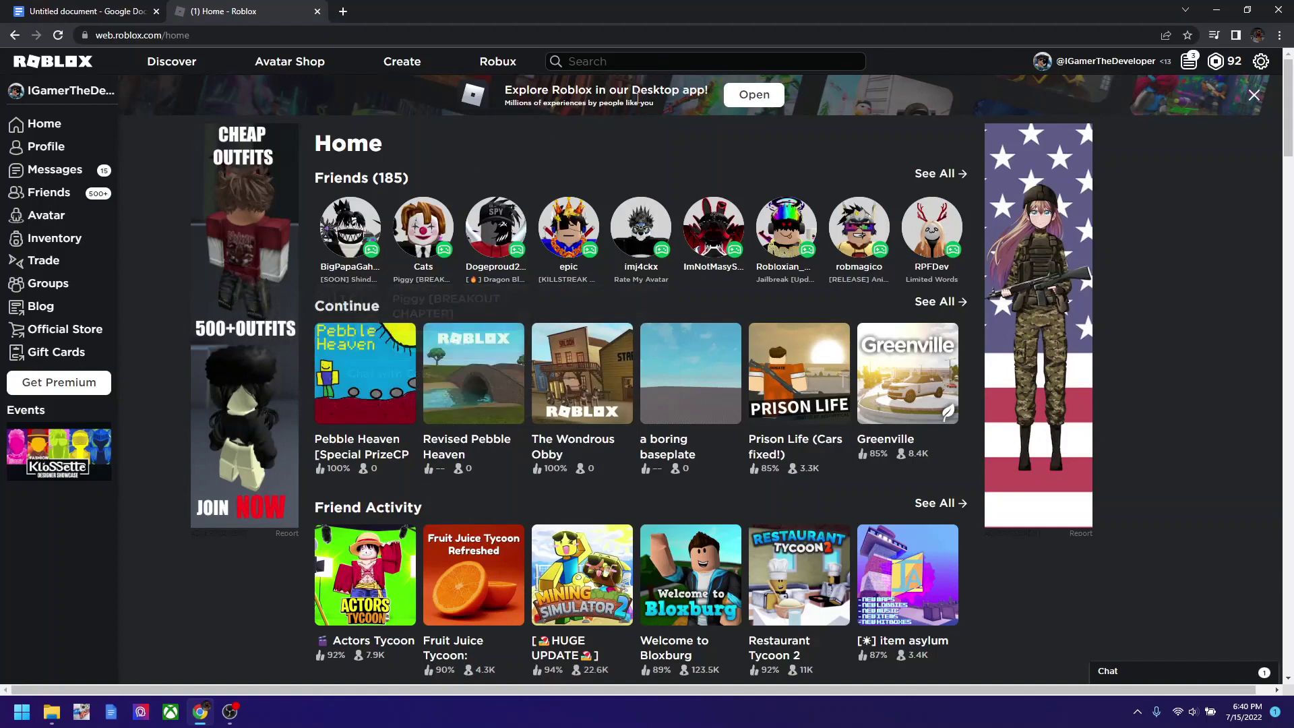
pyautogui.click(680, 58)
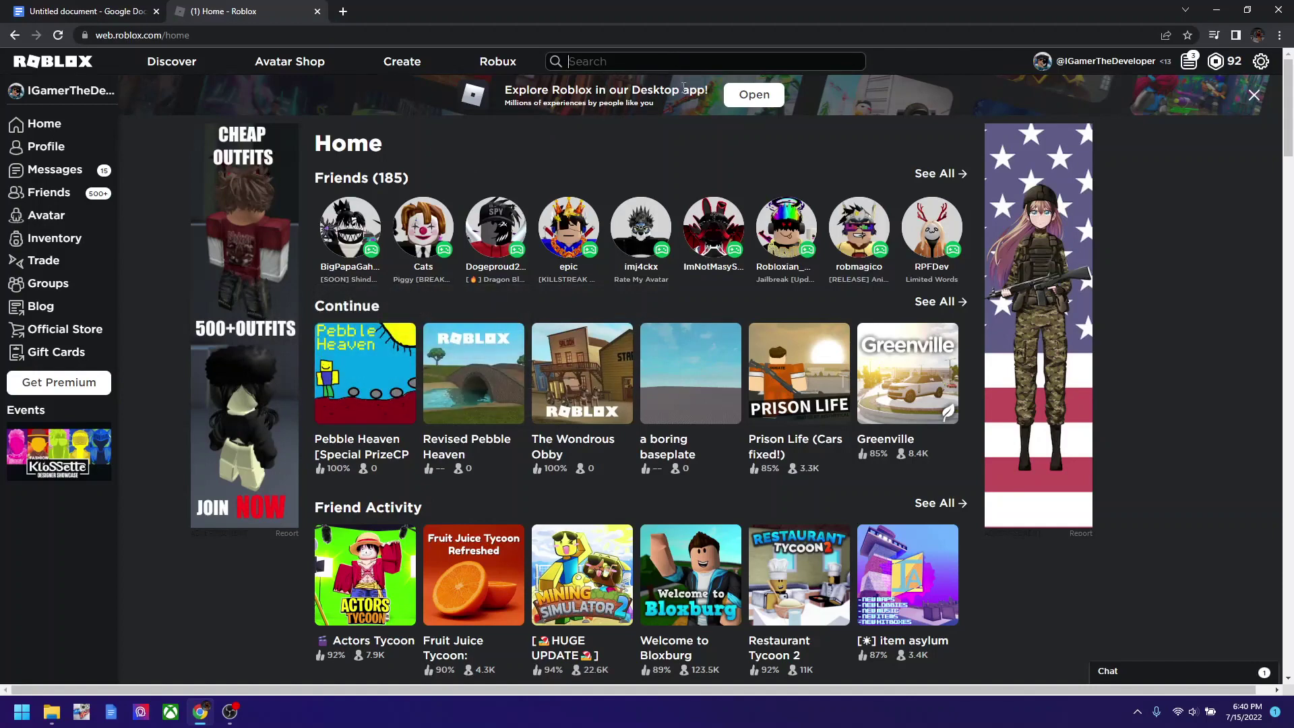
pyautogui.write('selfie mode')
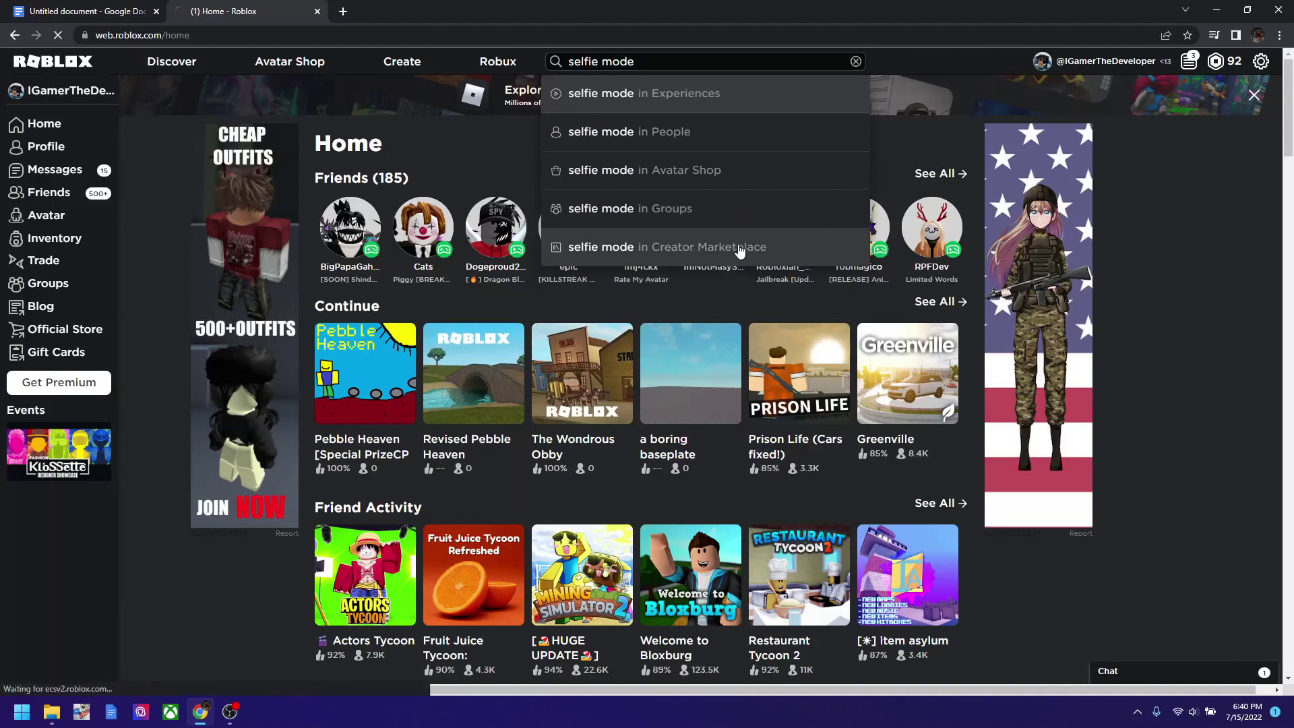
pyautogui.click(738, 247)
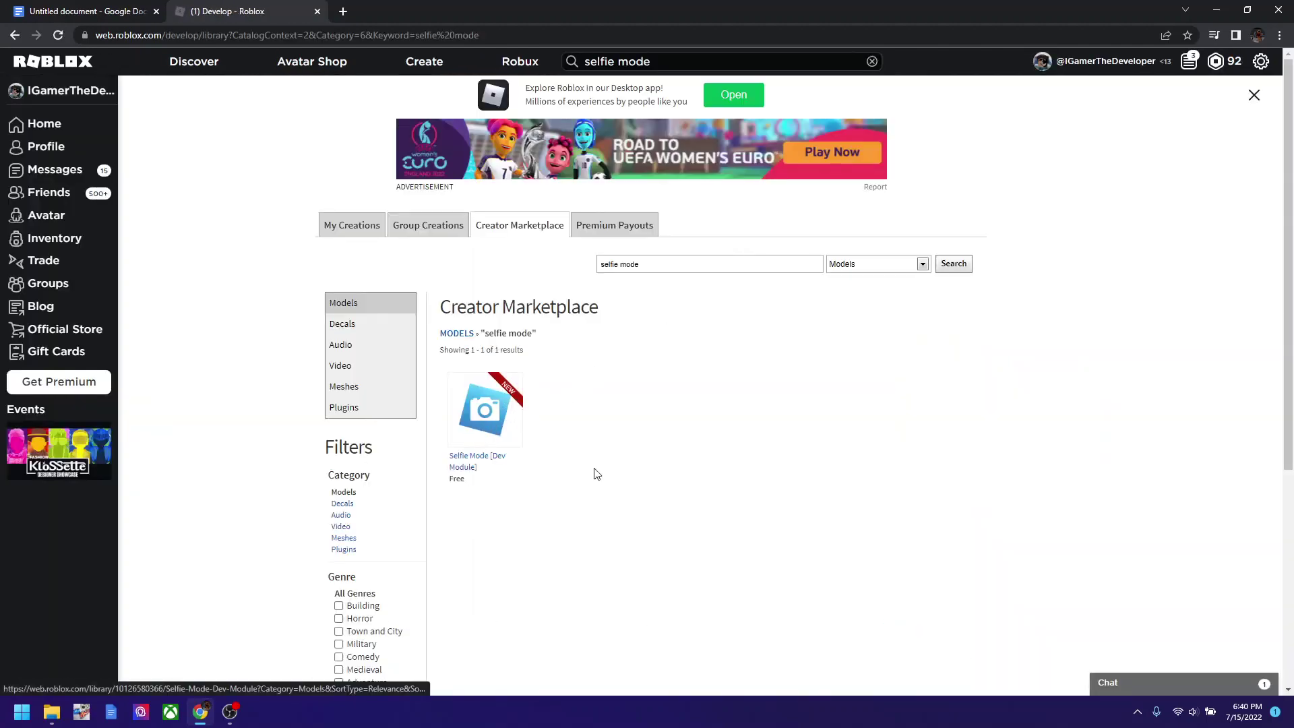
pyautogui.click(516, 428)
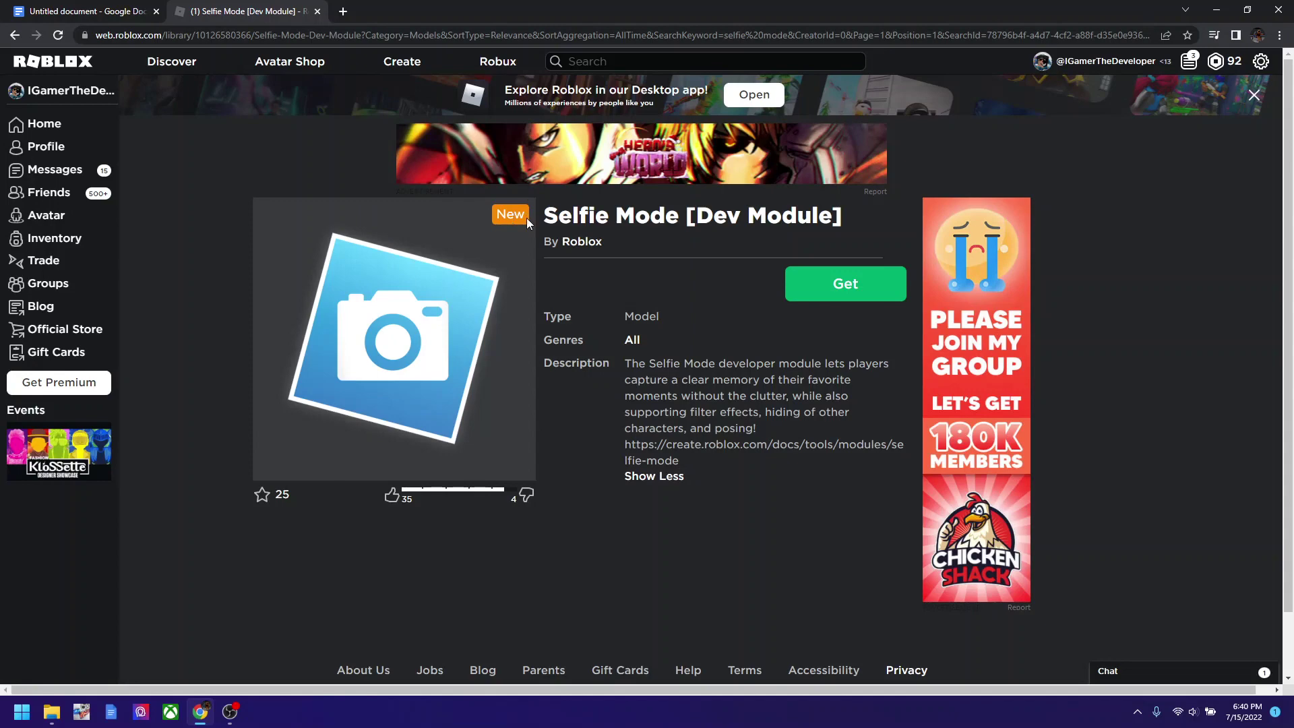
# - Get the free model and launch it in Roblox Studio with Try in Studio
pyautogui.click(820, 293)
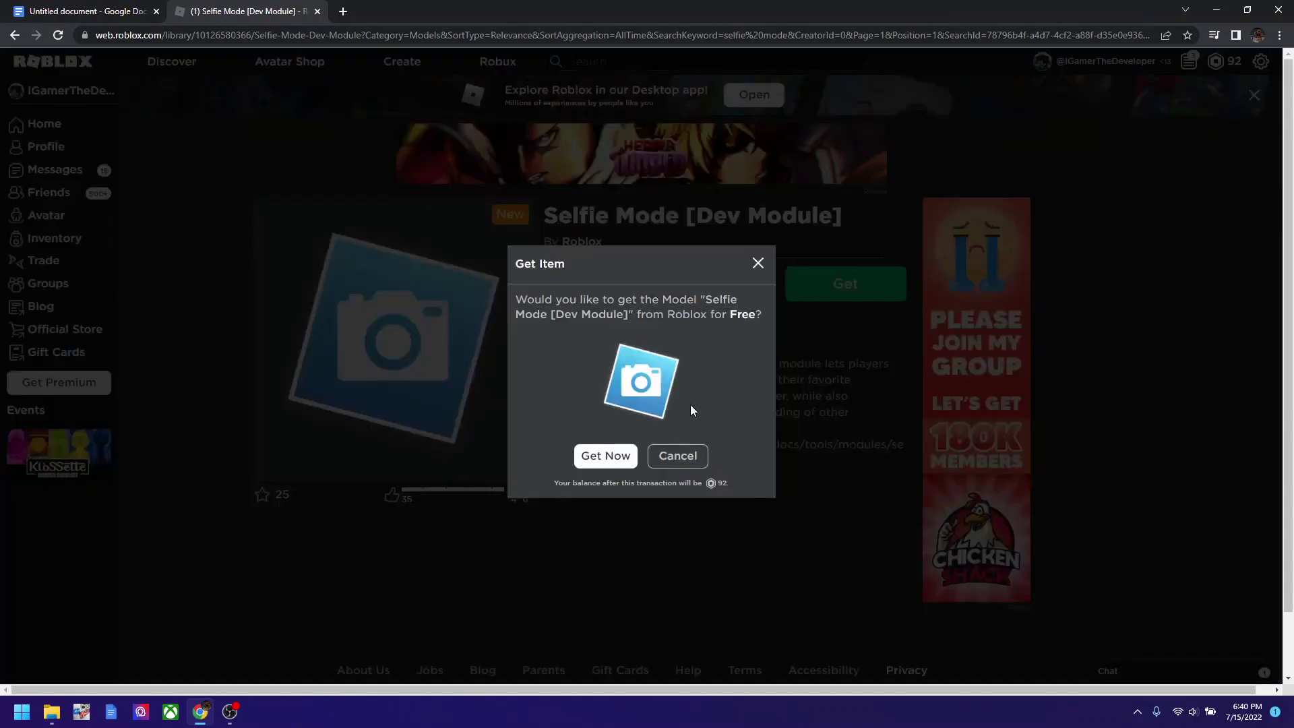
pyautogui.click(618, 457)
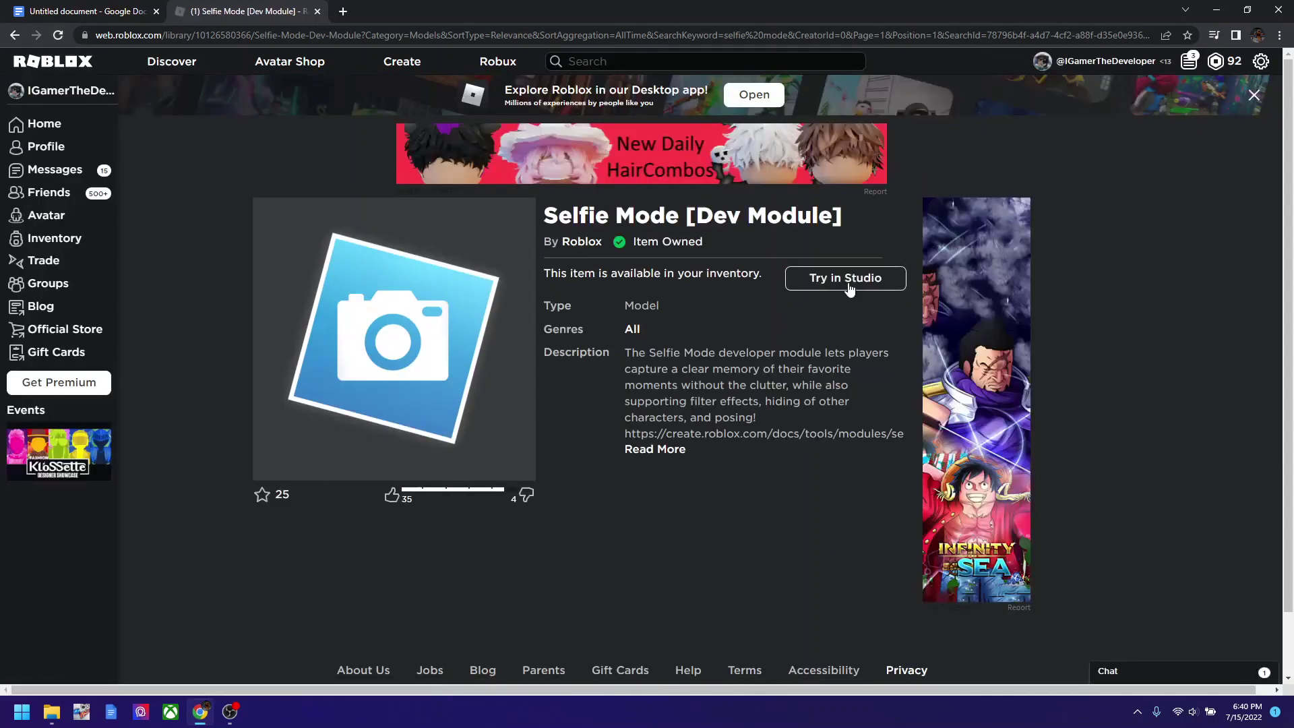
pyautogui.click(848, 281)
pyautogui.click(705, 149)
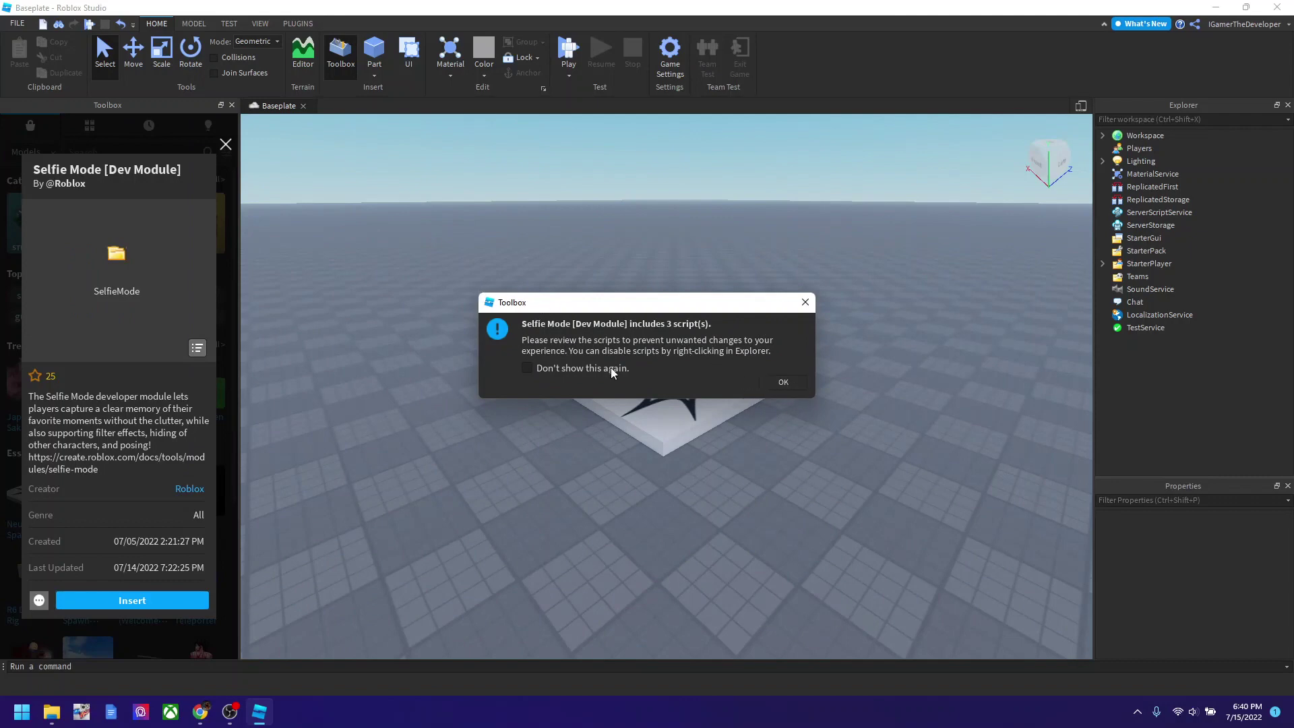
# - Accept the script warning so the Selfie Mode module is inserted into the baseplate
pyautogui.click(784, 382)
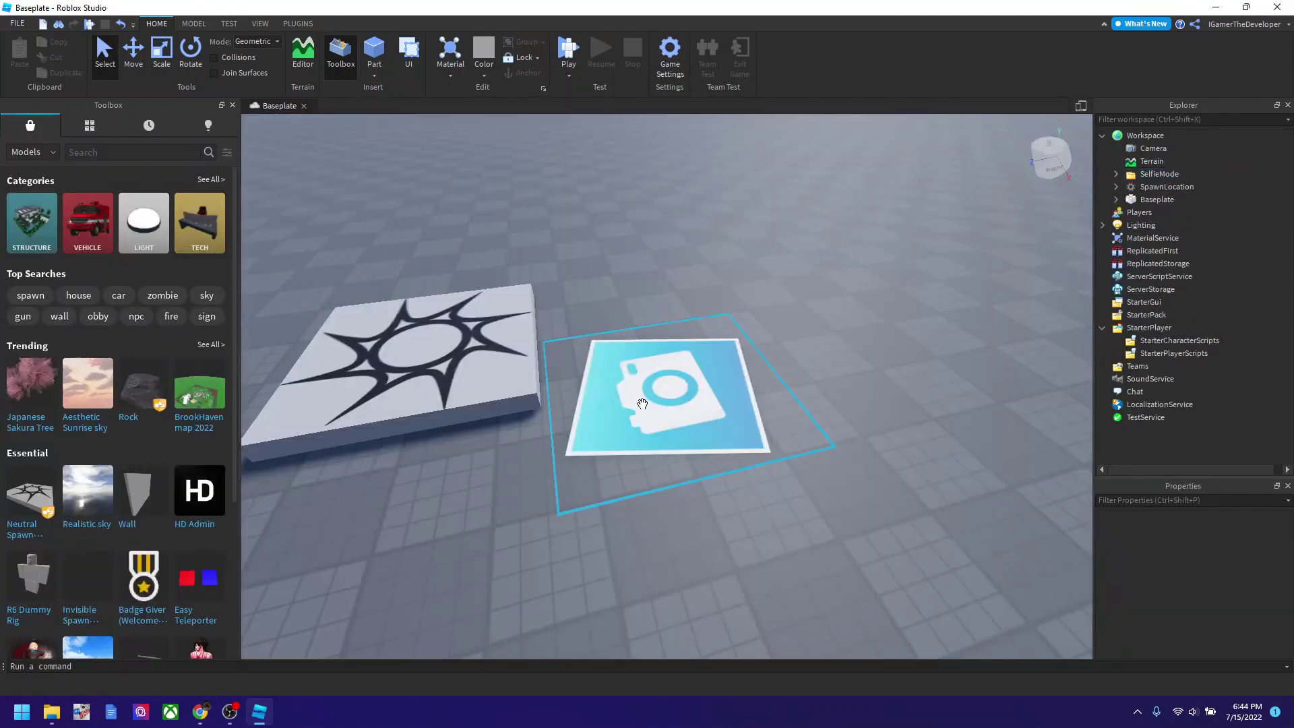
pyautogui.scroll(3, 652, 409)
pyautogui.scroll(-3, 652, 409)
pyautogui.scroll(5, 636, 376)
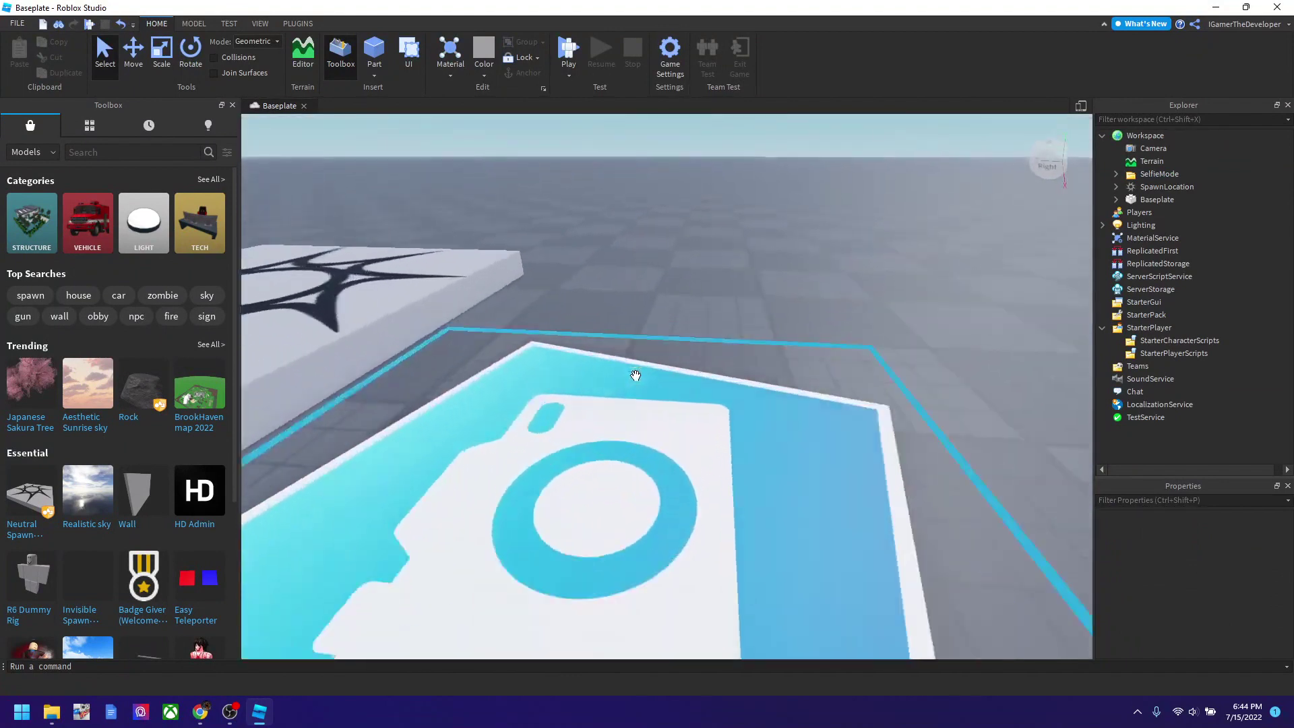
pyautogui.moveTo(636, 376); pyautogui.dragTo(1011, 235, button='right')
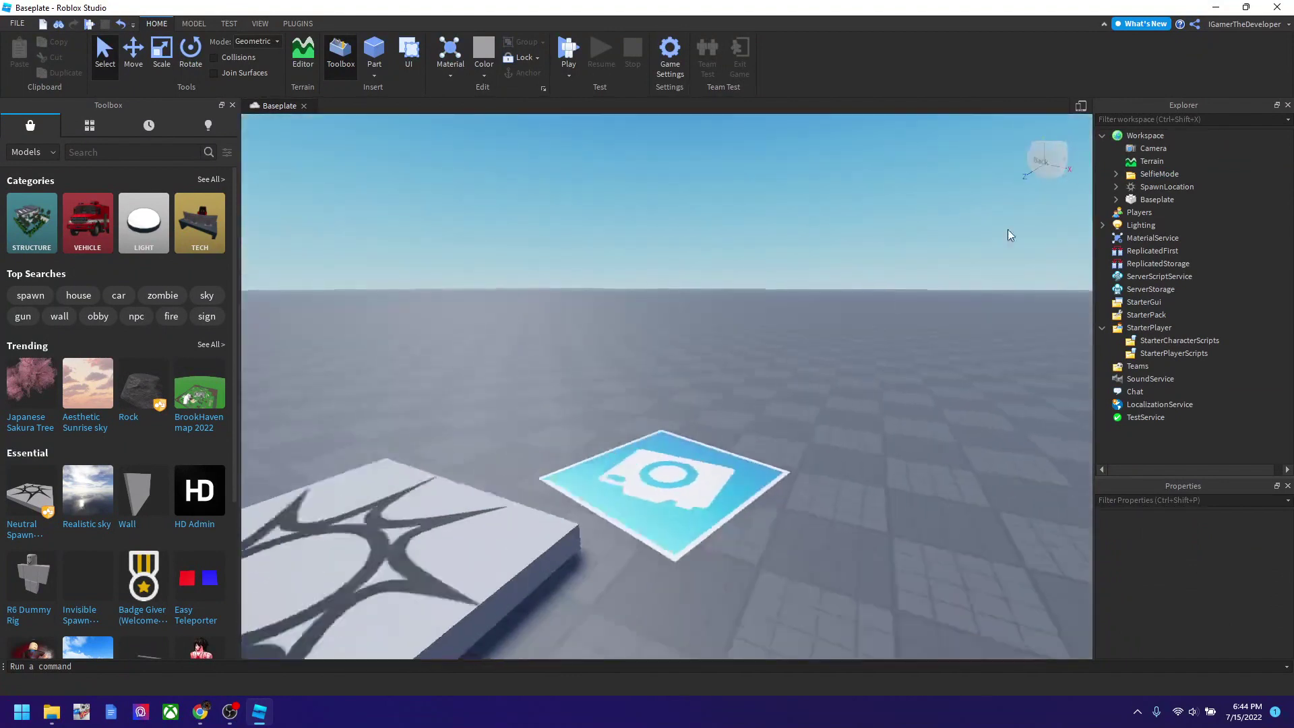
pyautogui.scroll(2, 1010, 235)
# - Delete the camera-icon Decal under SelfieMode > ThumbnailCamera > Part in Explorer
pyautogui.click(1117, 174)
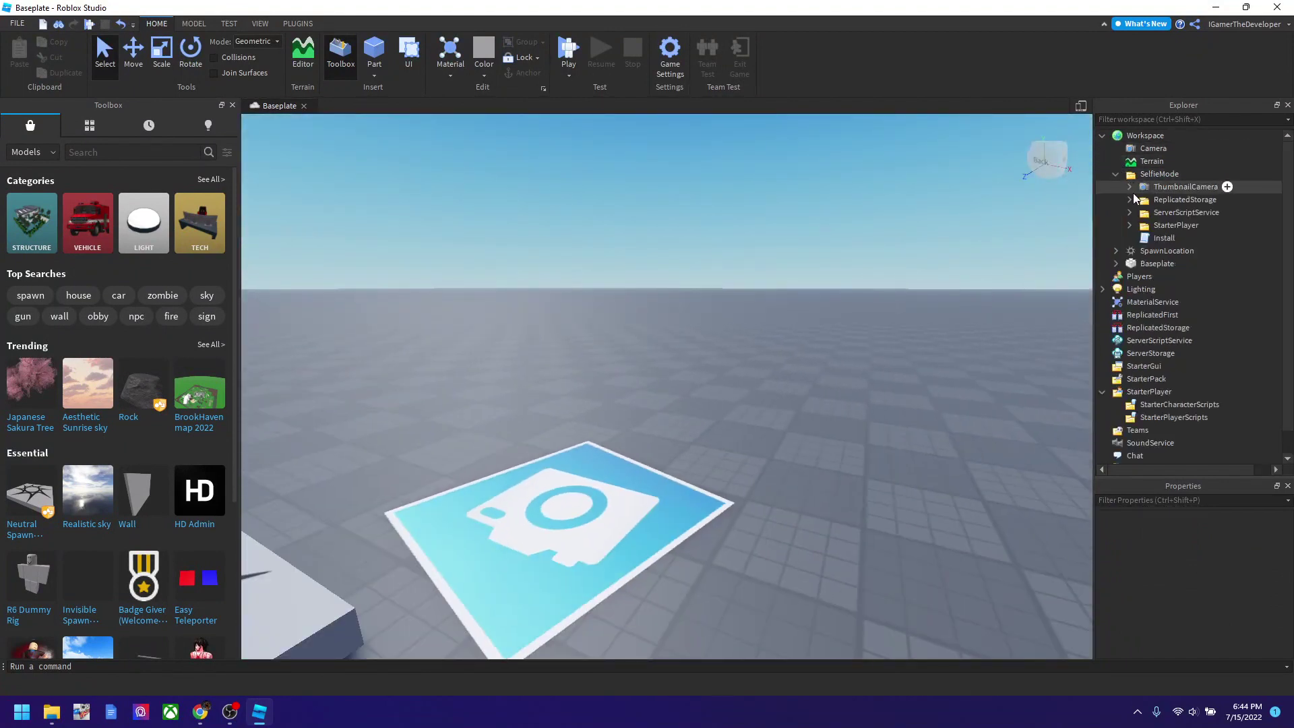
pyautogui.click(1129, 186)
pyautogui.click(1173, 200)
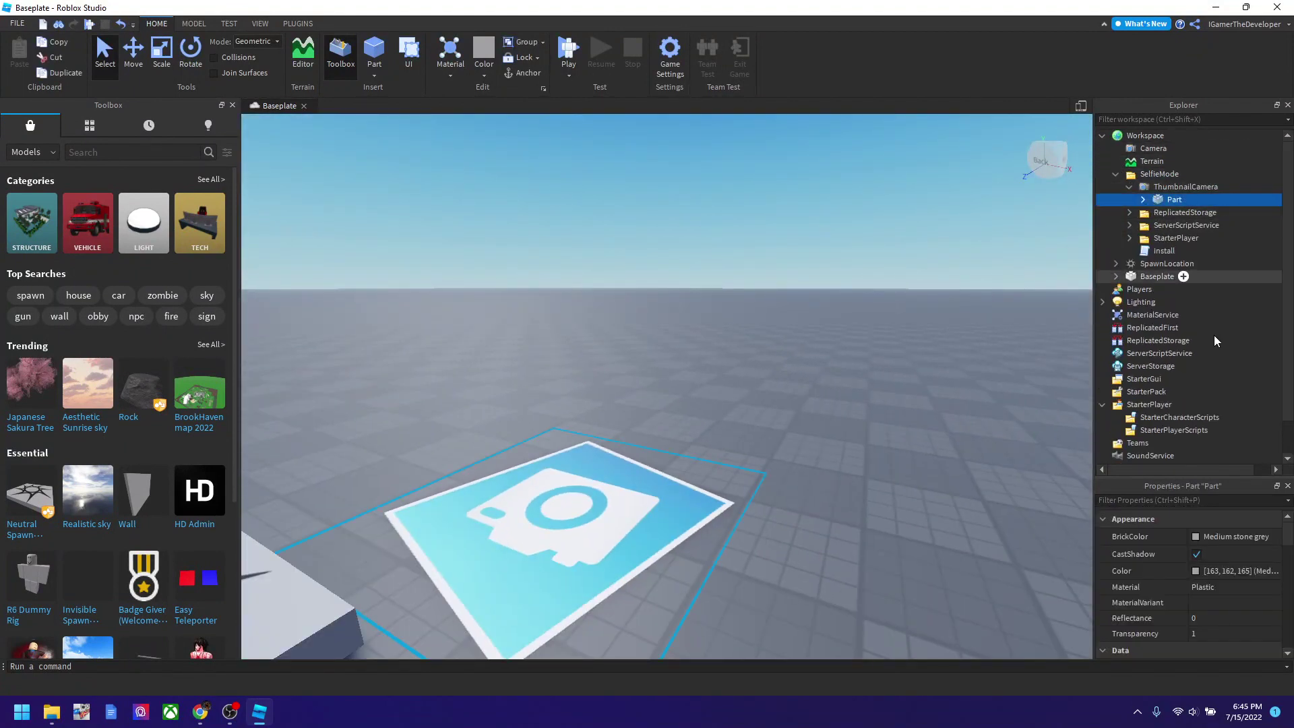
pyautogui.click(1145, 201)
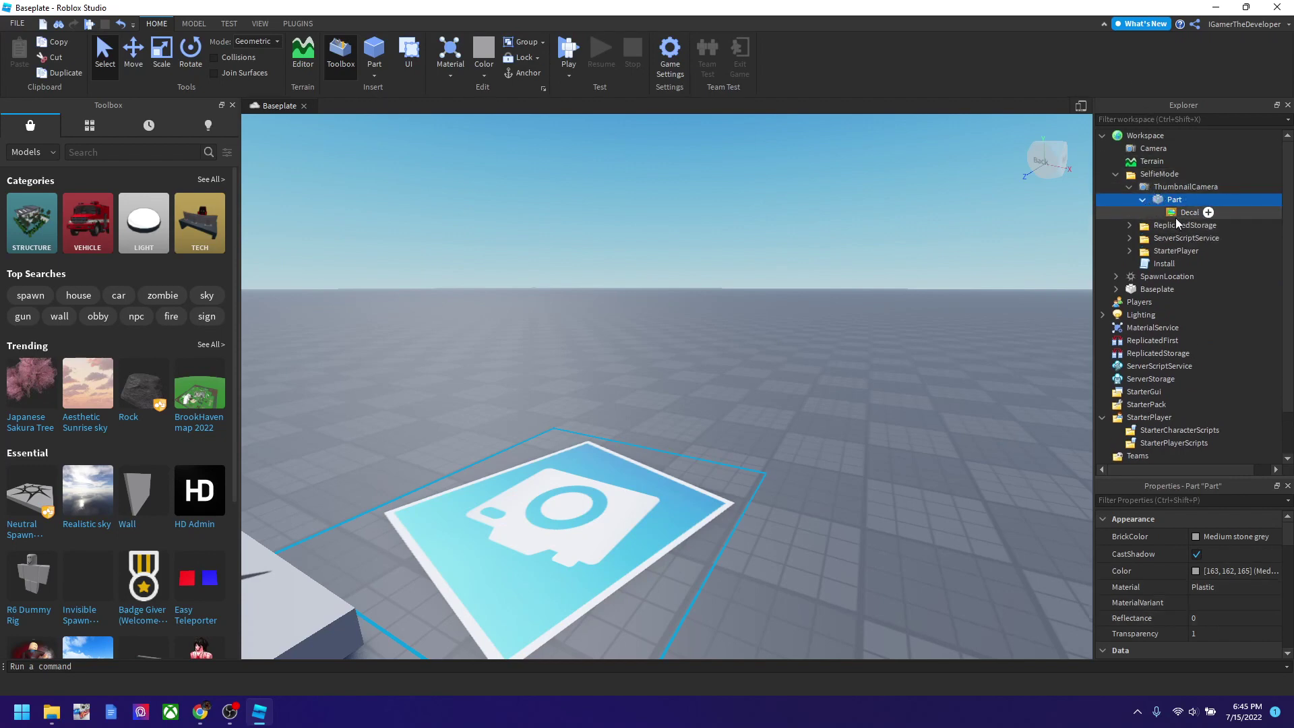
pyautogui.click(1177, 217)
pyautogui.press('Delete')
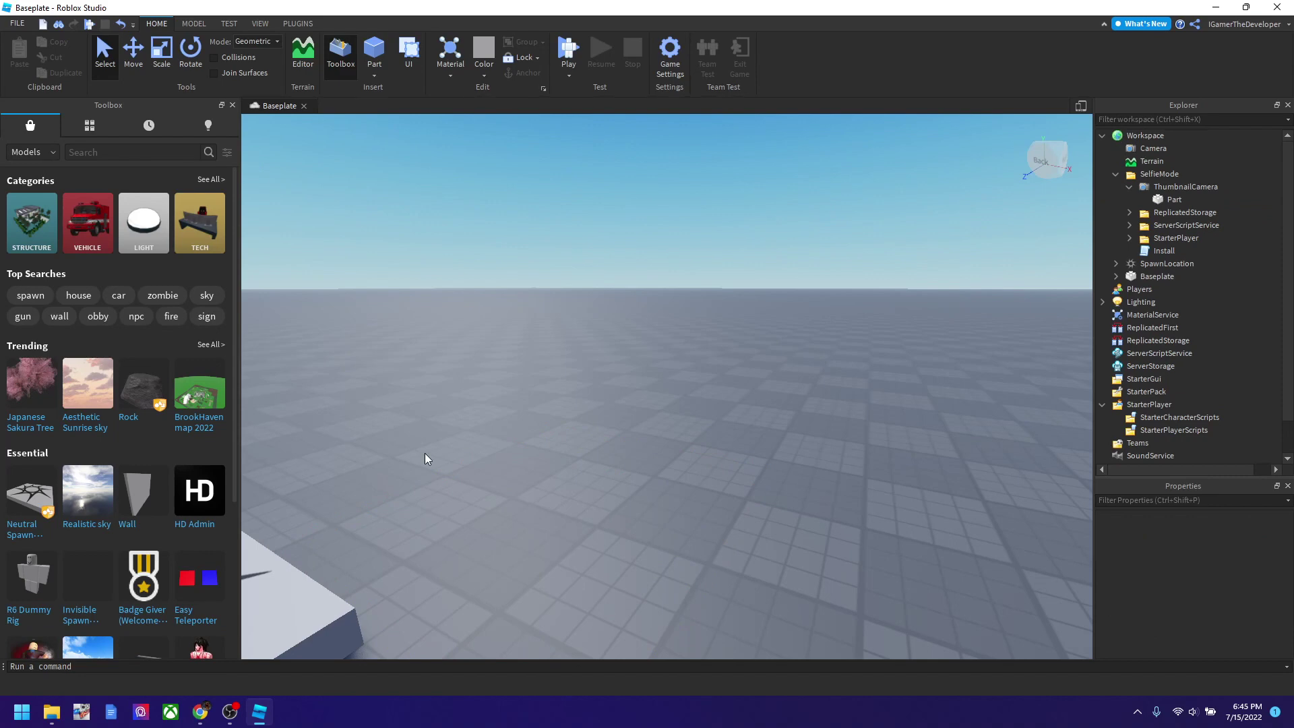
# - Playtest the baseplate, walk the character onto the pad facing the camera, and enter Selfie Mode
pyautogui.click(566, 52)
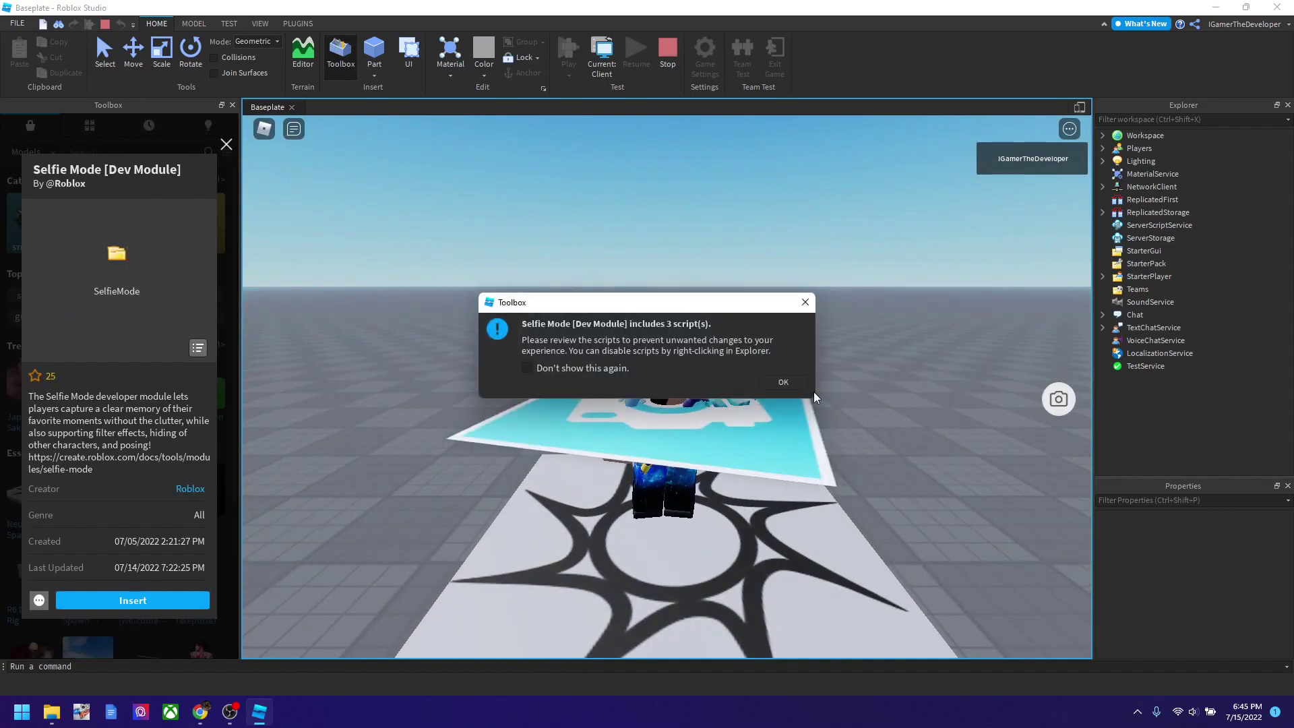
pyautogui.click(781, 382)
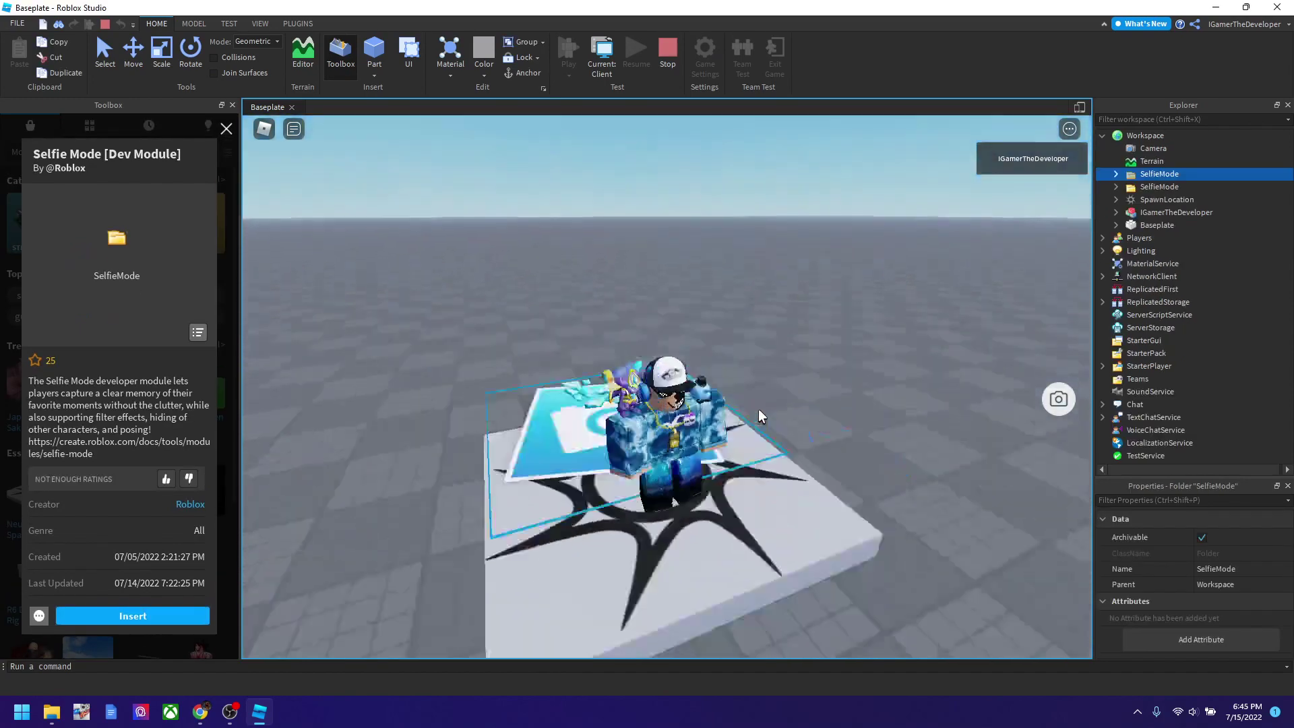
pyautogui.press('w')
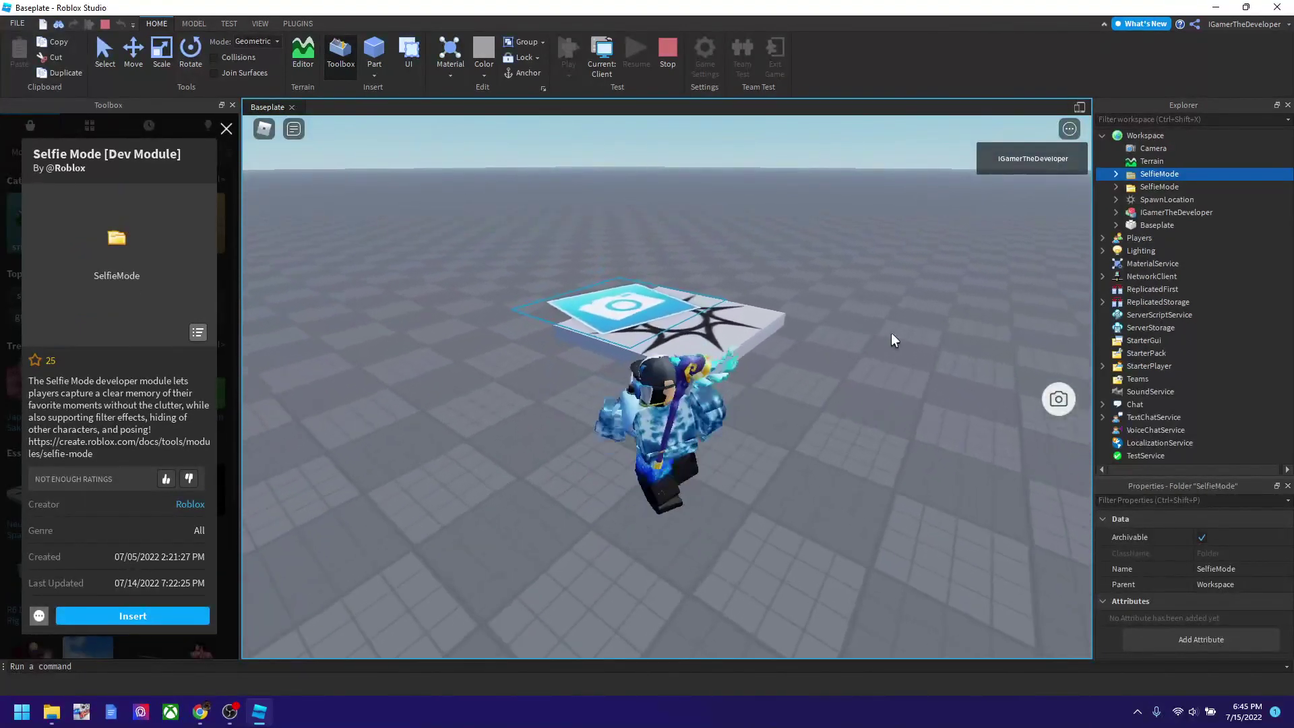
pyautogui.press('s')
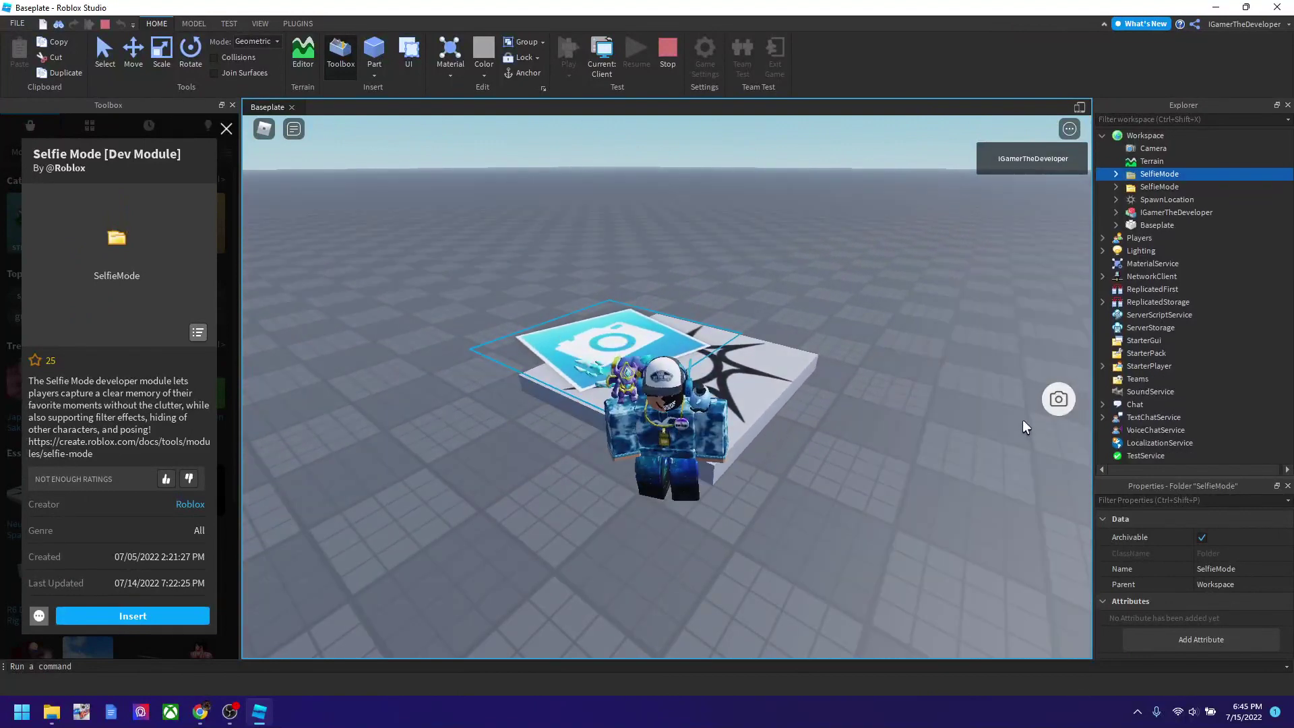
pyautogui.click(1056, 402)
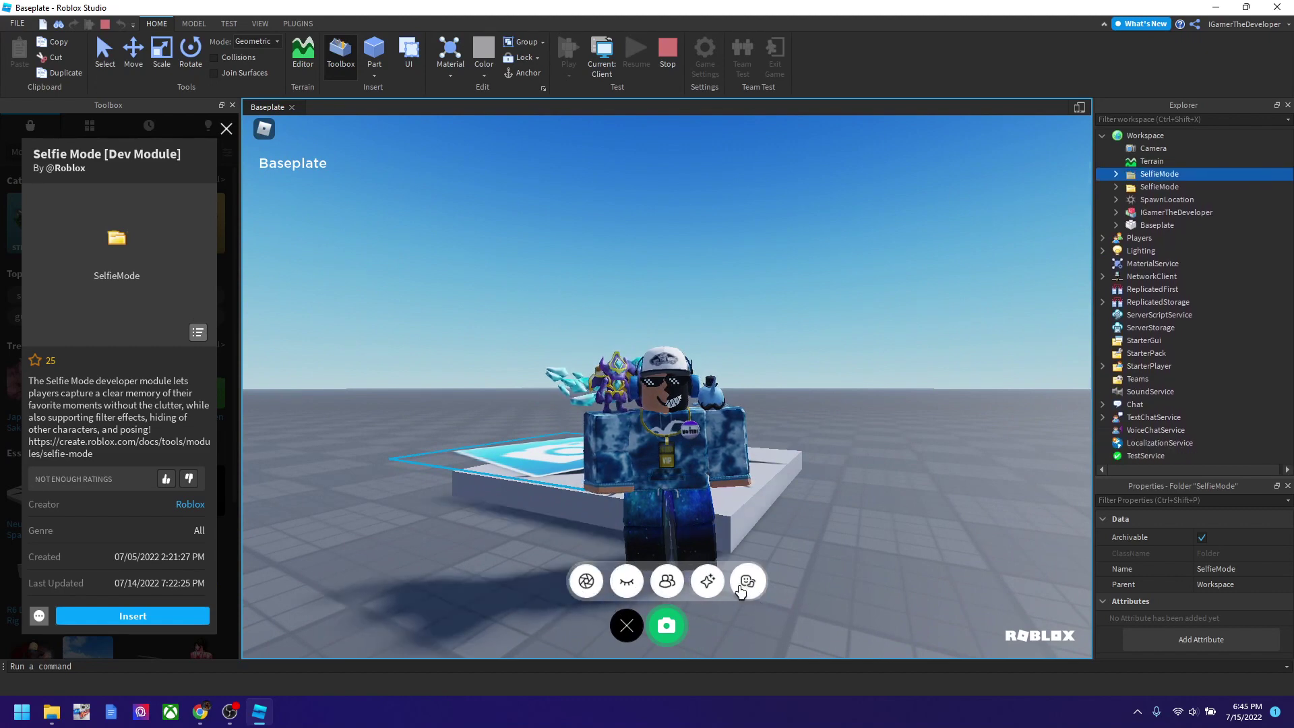
# - Try the Cheer, Clapping, Guitar, Jump Wave, Louder, Top Rock and Twirl emote poses
pyautogui.click(745, 584)
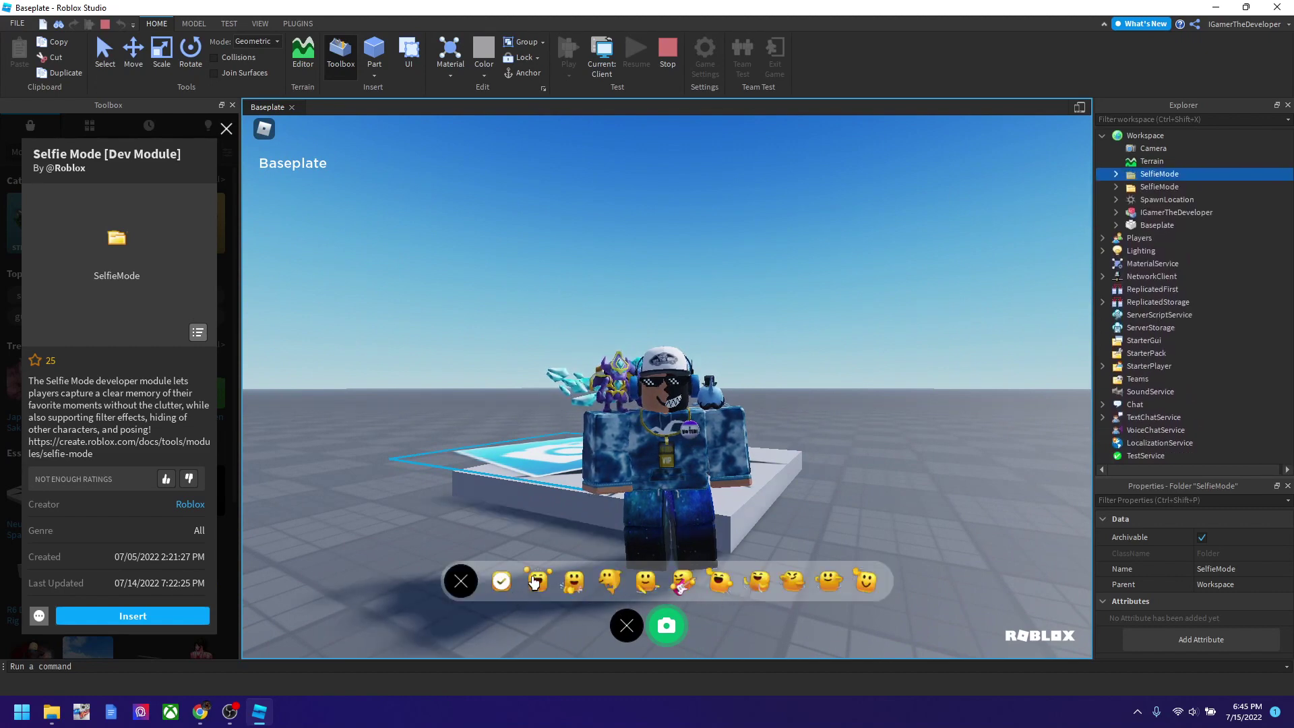
pyautogui.click(536, 582)
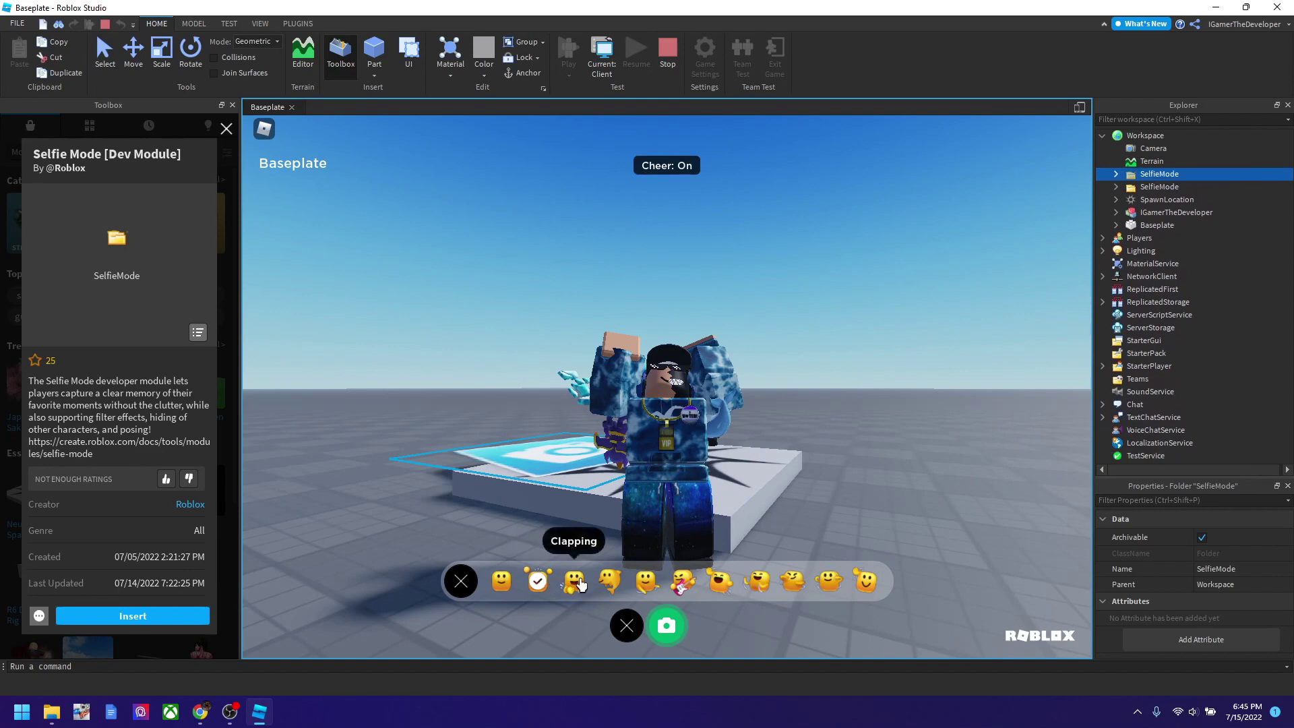
pyautogui.click(575, 581)
pyautogui.click(646, 581)
pyautogui.click(681, 582)
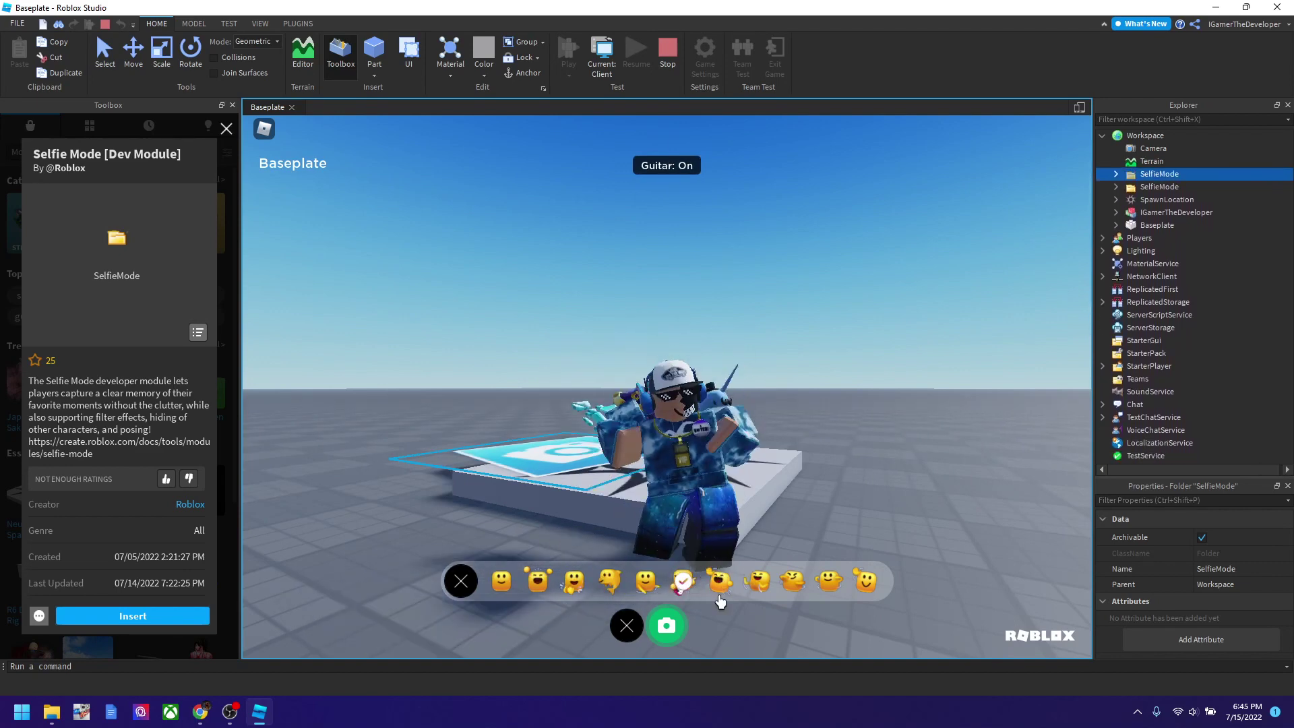
pyautogui.click(716, 583)
pyautogui.click(756, 582)
pyautogui.click(793, 581)
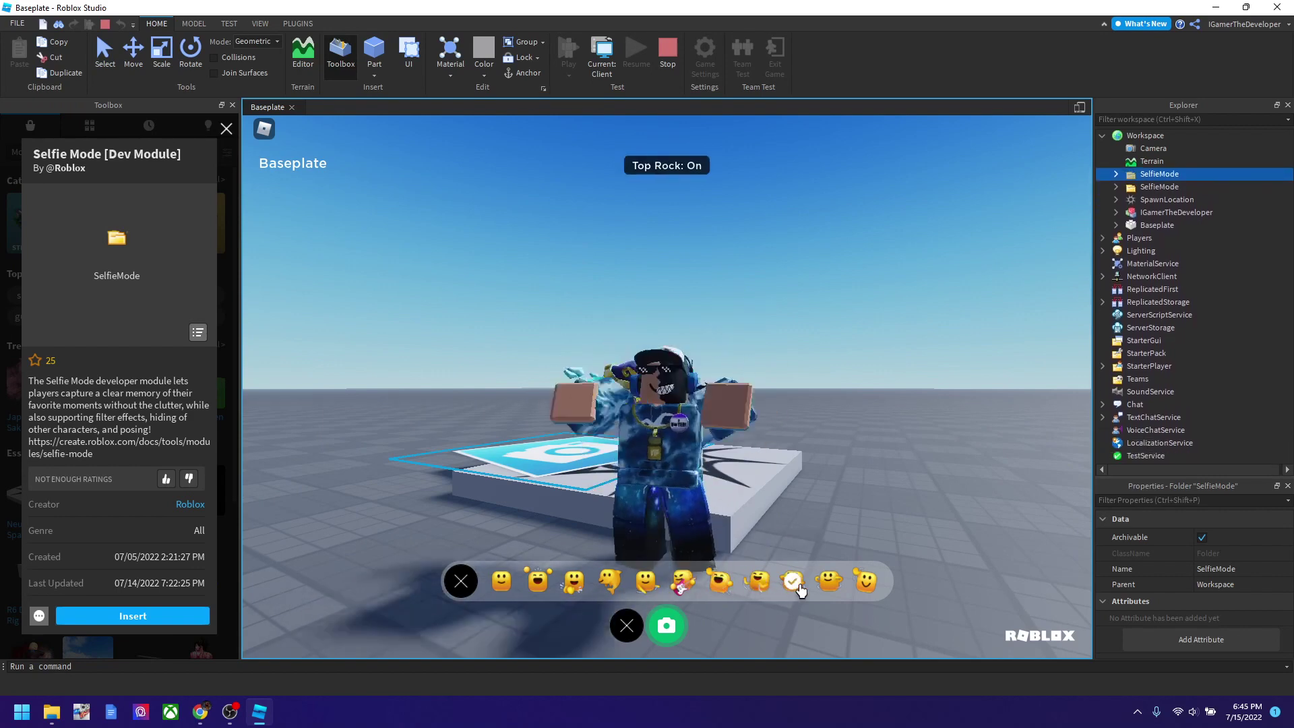
pyautogui.click(836, 586)
# - Reopen Selfie Mode and try the Pop, Soft, Antique, Cute and Dramatic filters, keeping Monochrome
pyautogui.click(627, 624)
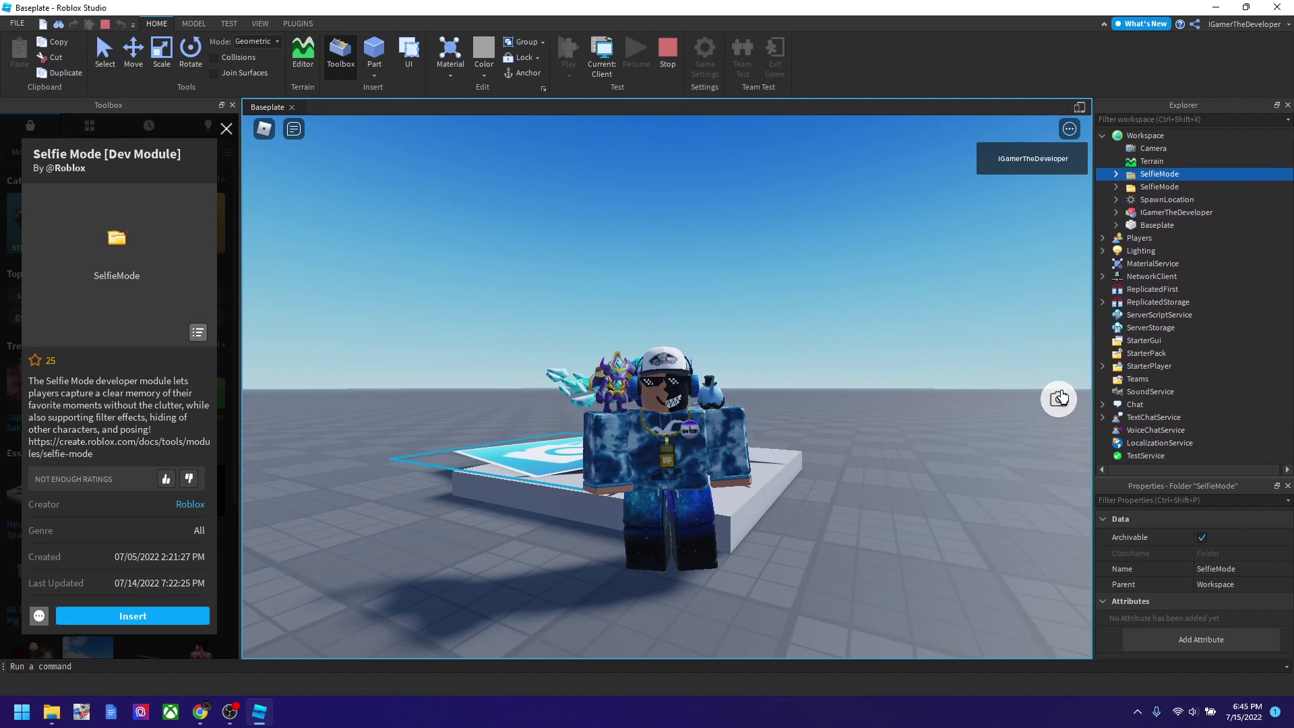
pyautogui.click(1059, 402)
pyautogui.click(708, 581)
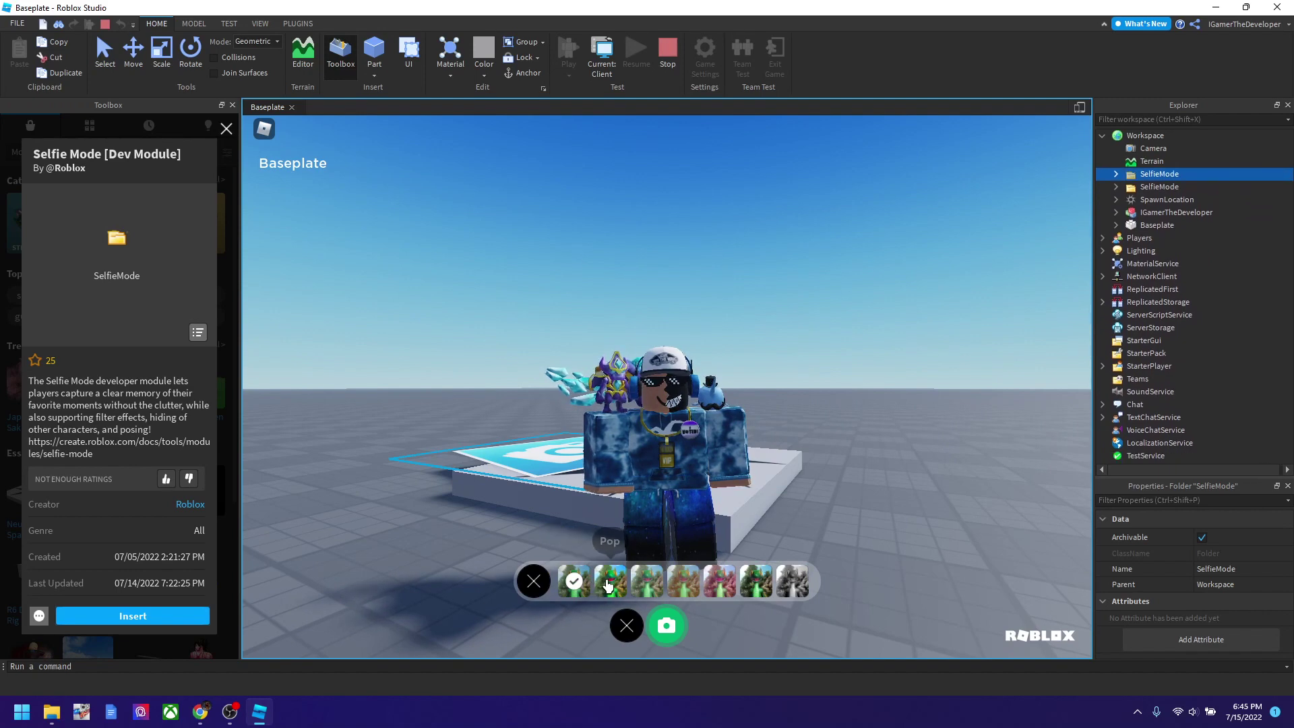
pyautogui.click(609, 585)
pyautogui.click(646, 583)
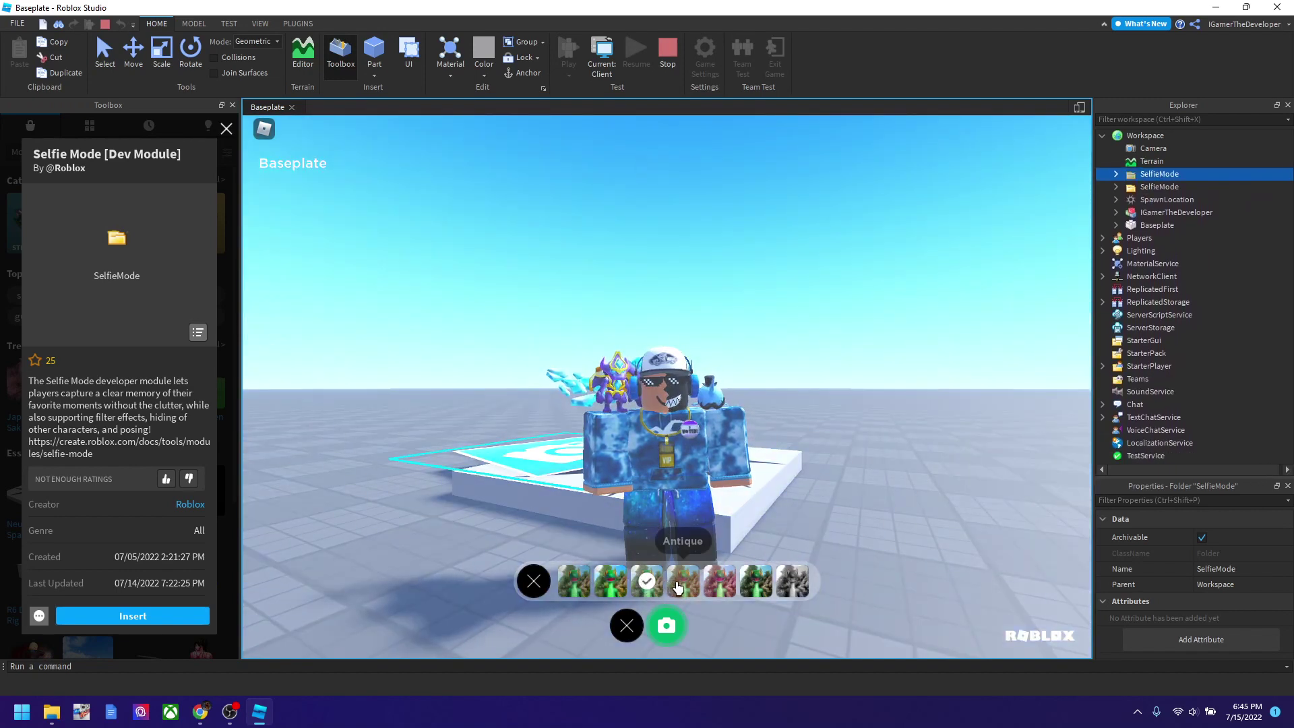
pyautogui.click(678, 588)
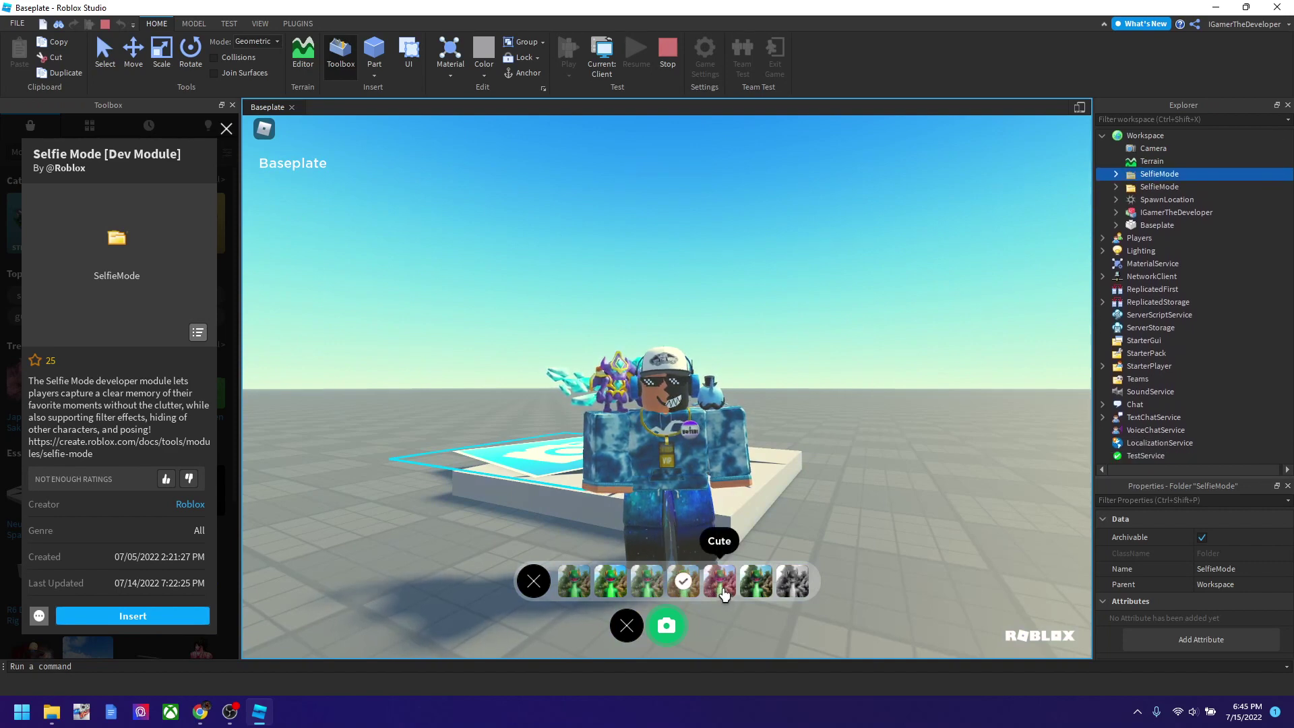
pyautogui.click(721, 589)
pyautogui.click(755, 588)
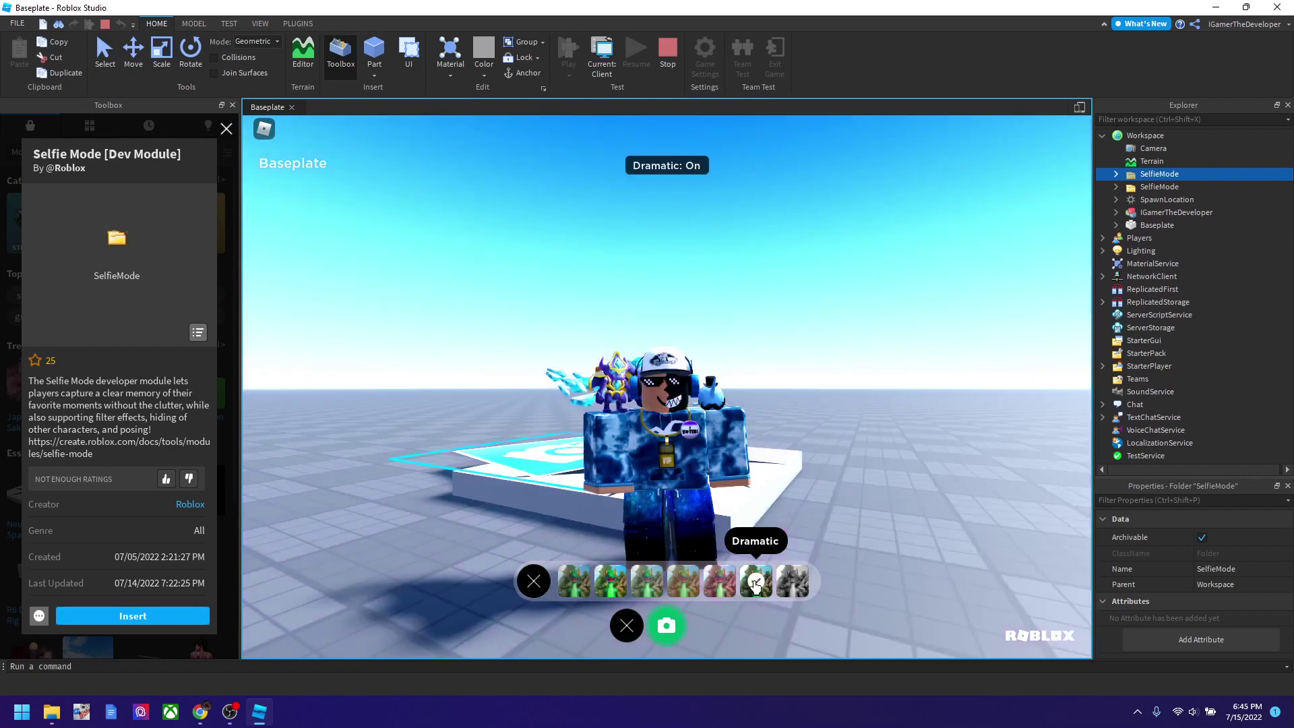
pyautogui.click(798, 592)
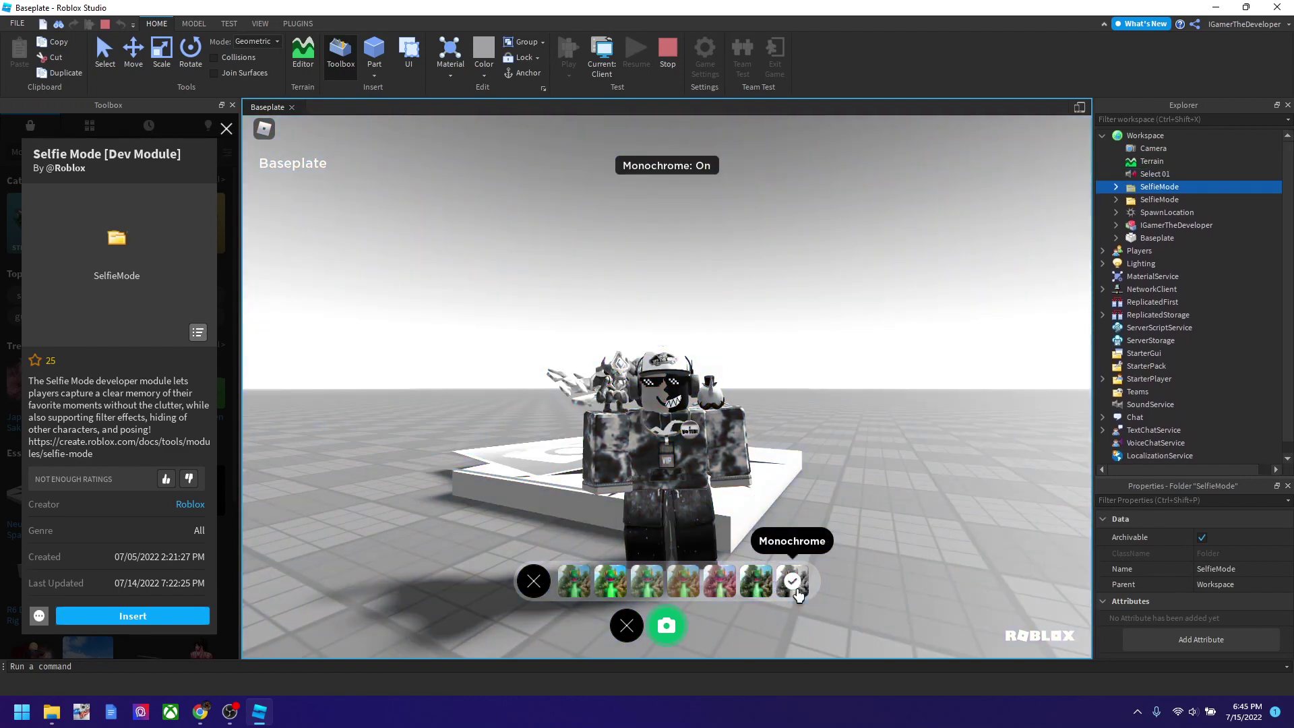
pyautogui.click(532, 581)
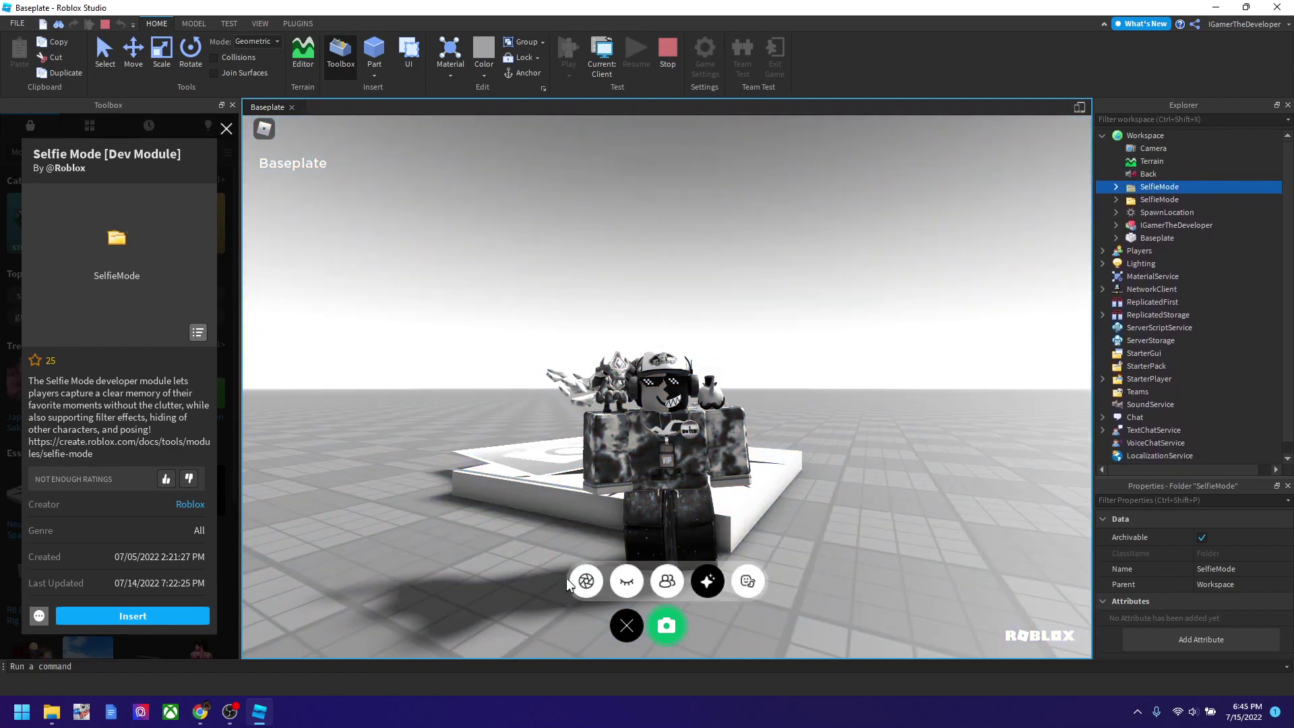
# - Orbit to a side view of the avatar by the spawn pad, leaving Lock Gaze off
pyautogui.click(632, 582)
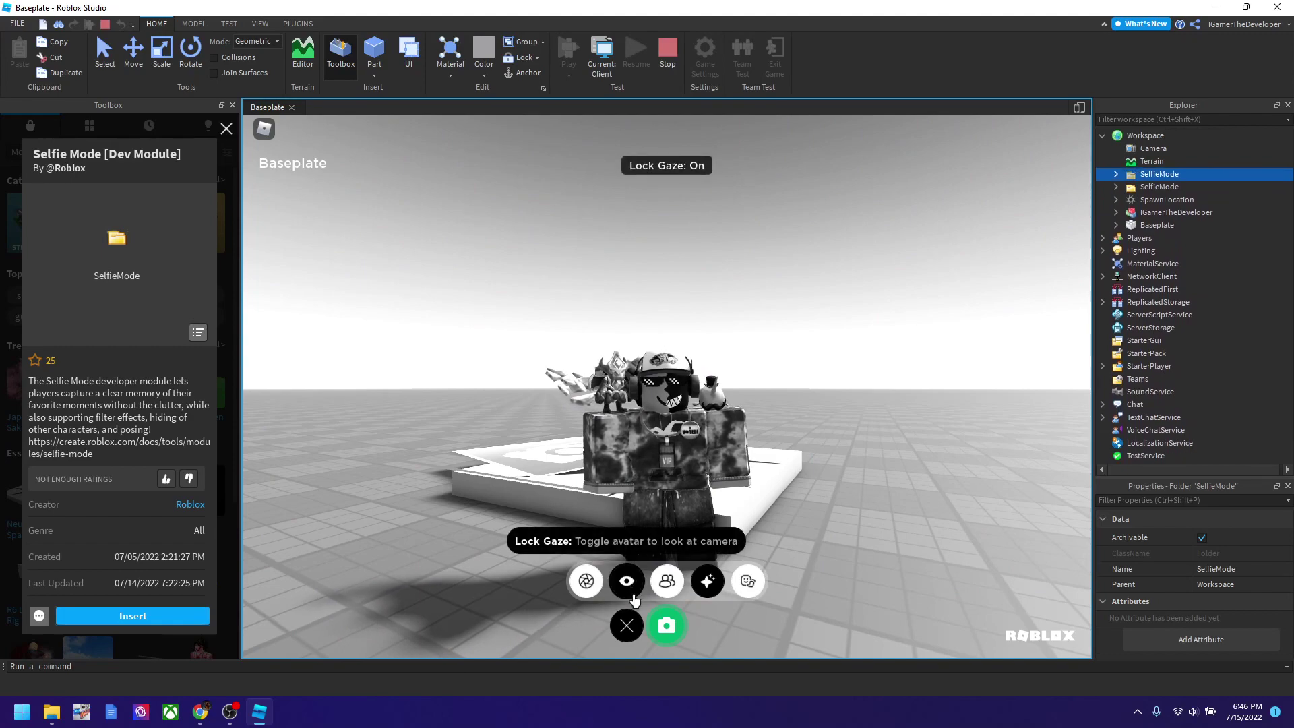
pyautogui.moveTo(684, 410); pyautogui.dragTo(658, 440, button='right')
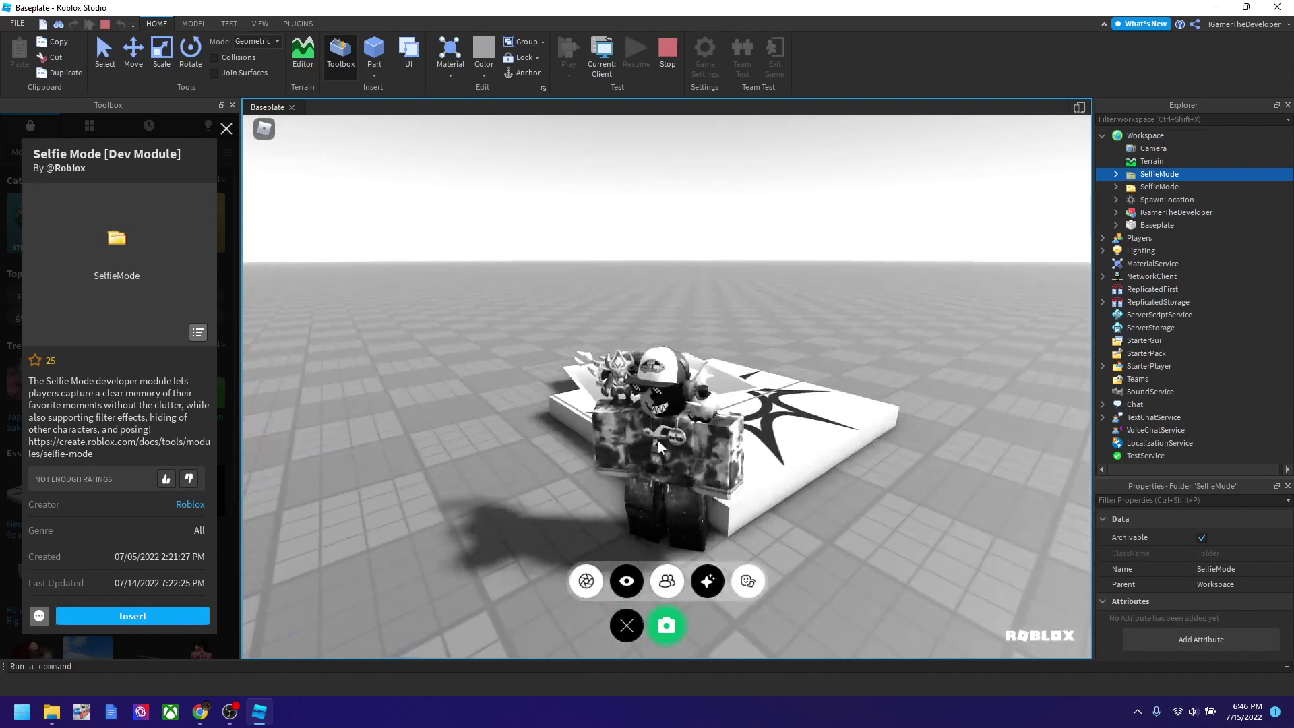
pyautogui.click(618, 596)
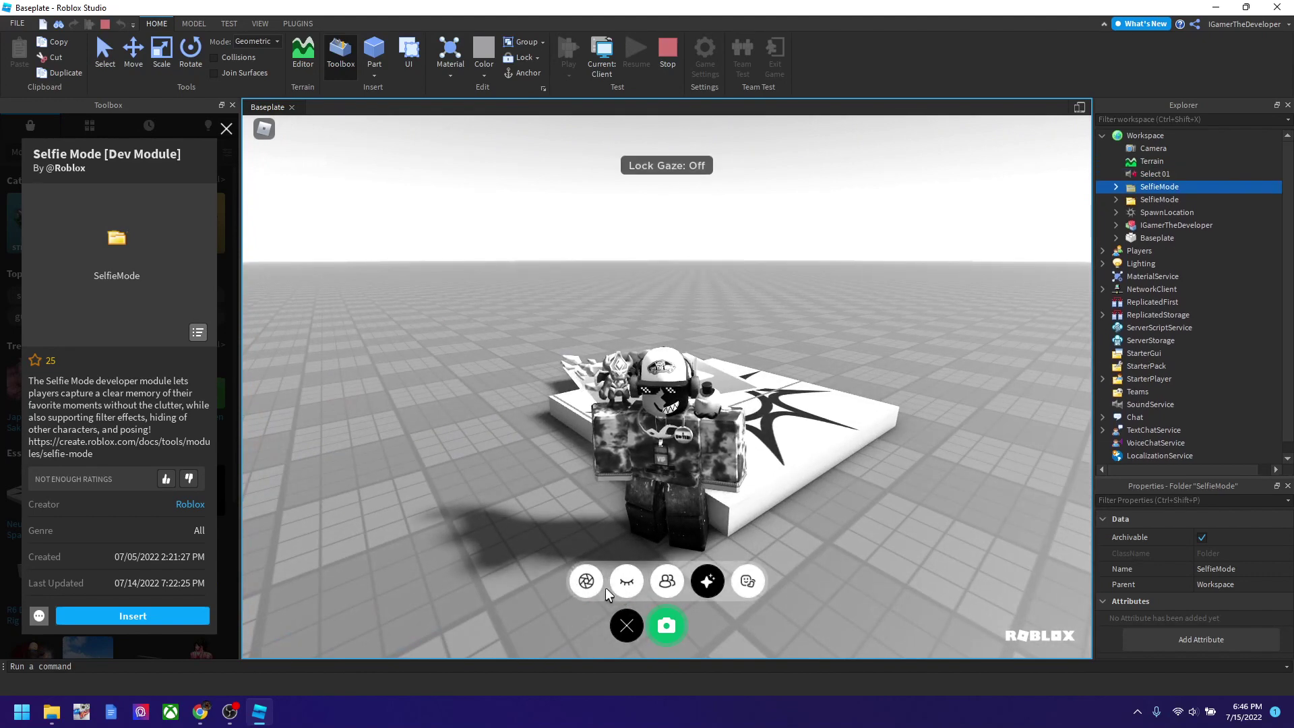
pyautogui.click(591, 590)
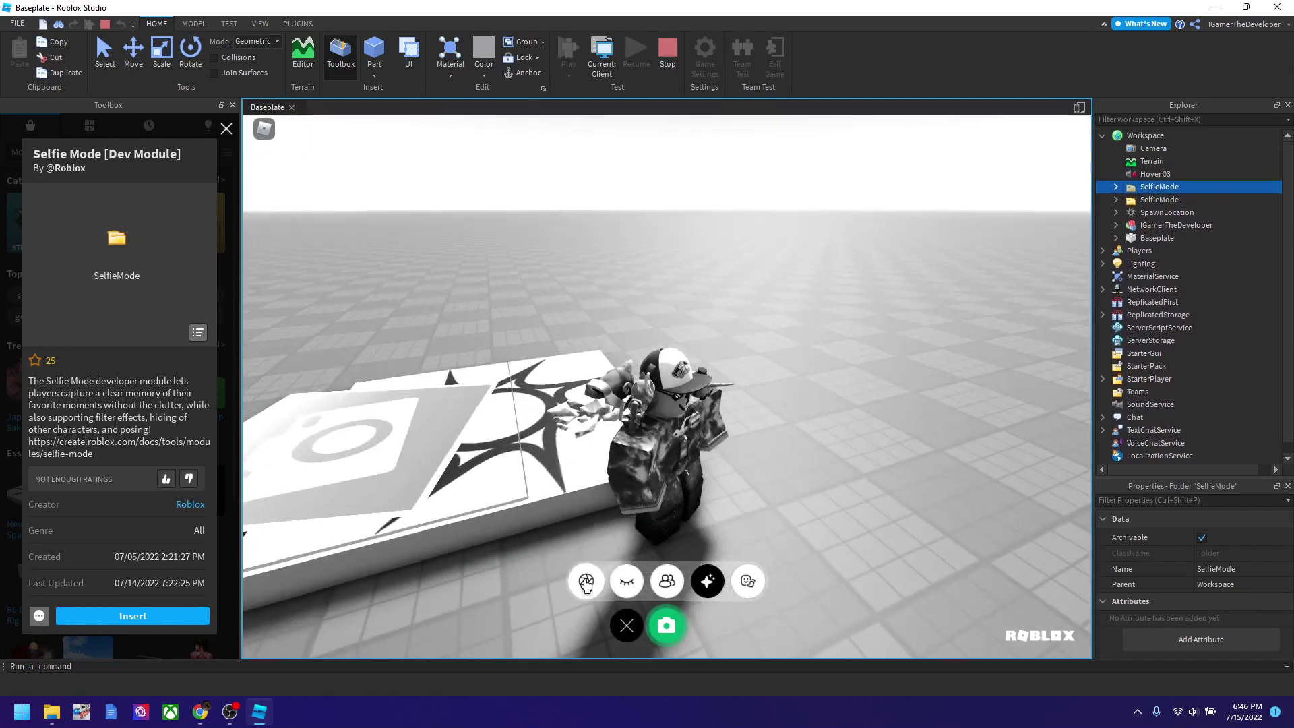
pyautogui.click(586, 584)
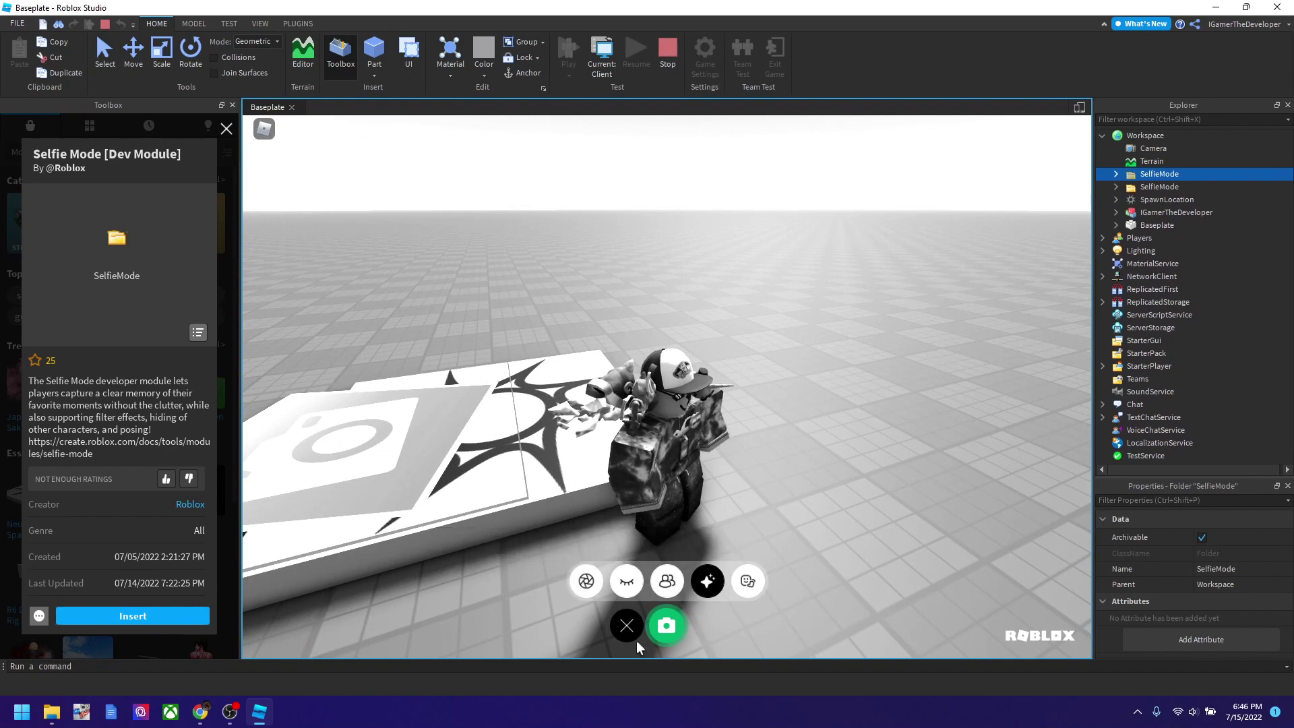
pyautogui.click(587, 583)
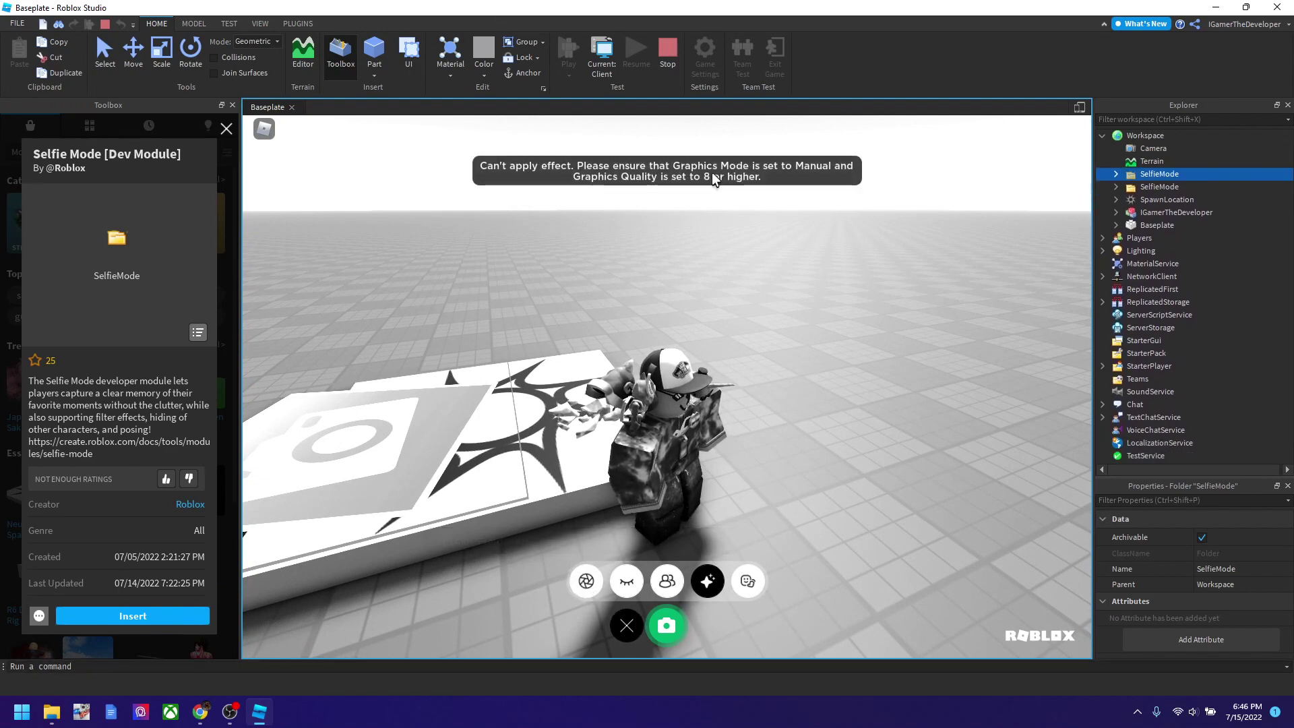
pyautogui.click(265, 130)
pyautogui.click(591, 188)
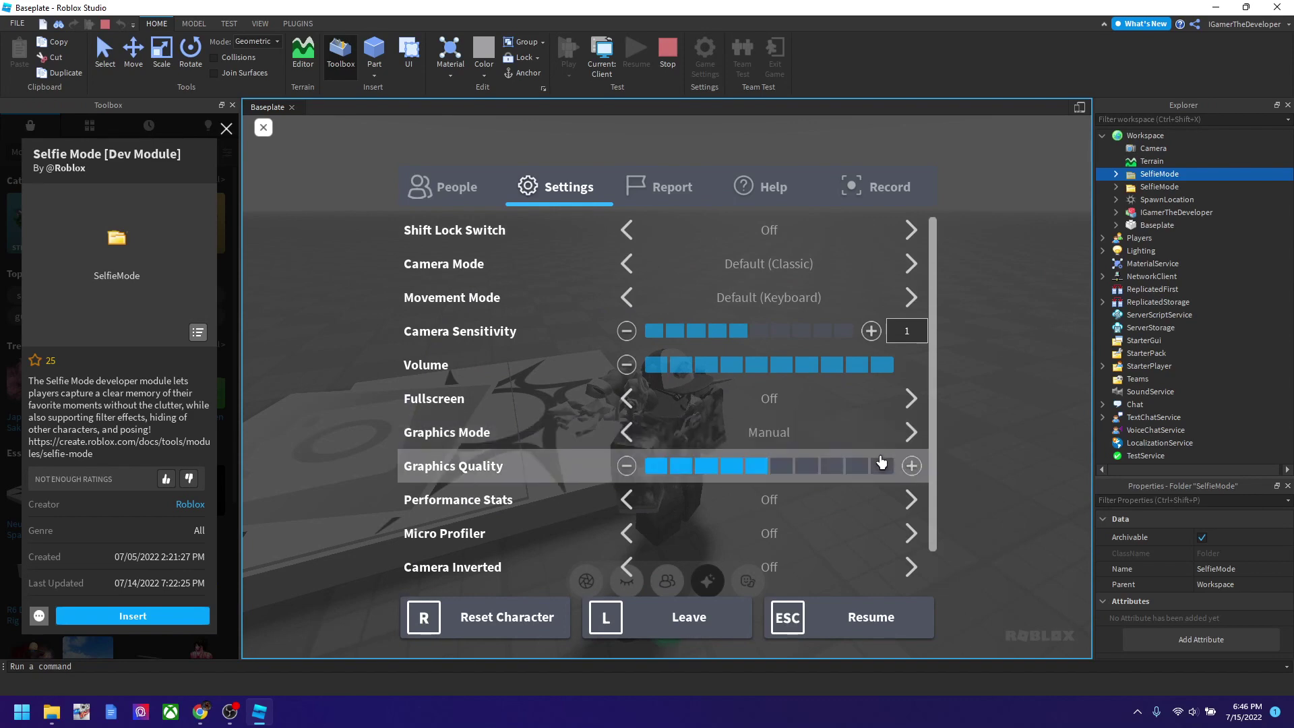
pyautogui.click(867, 615)
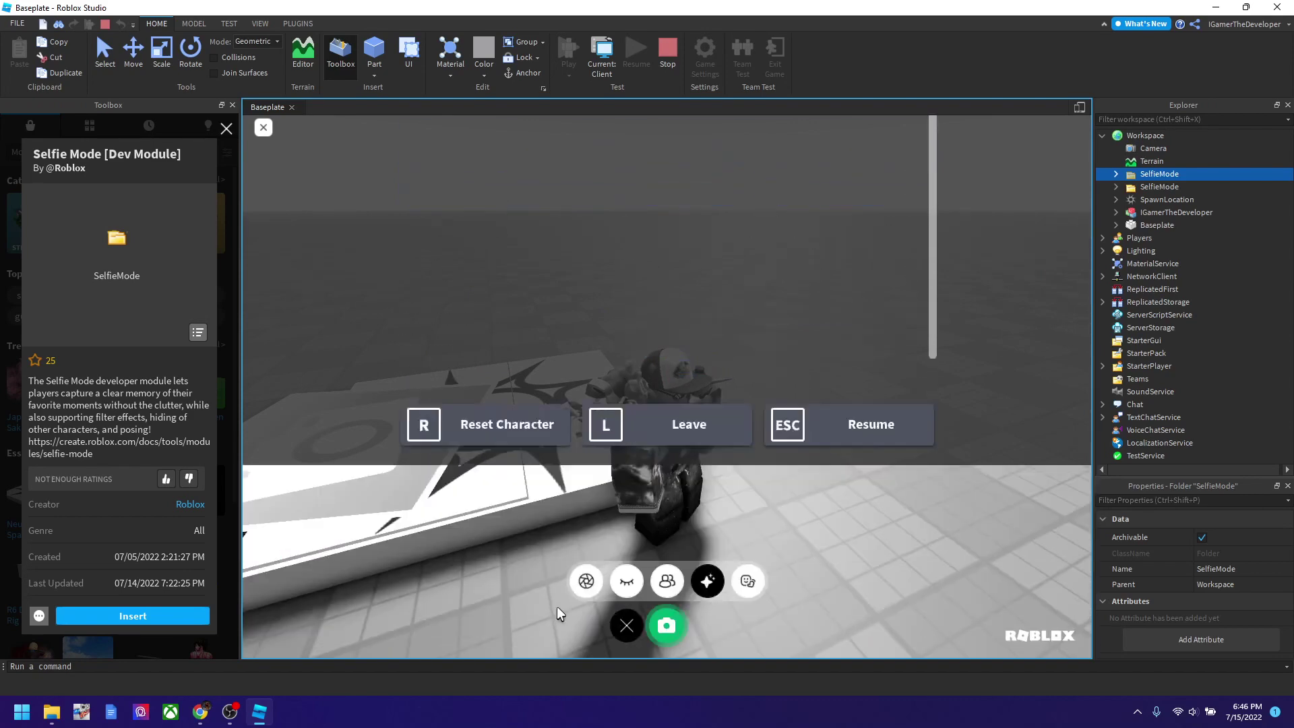
# - Turn on Depth of Field, orbit to the avatar's front, and enable Hide Others
pyautogui.click(587, 581)
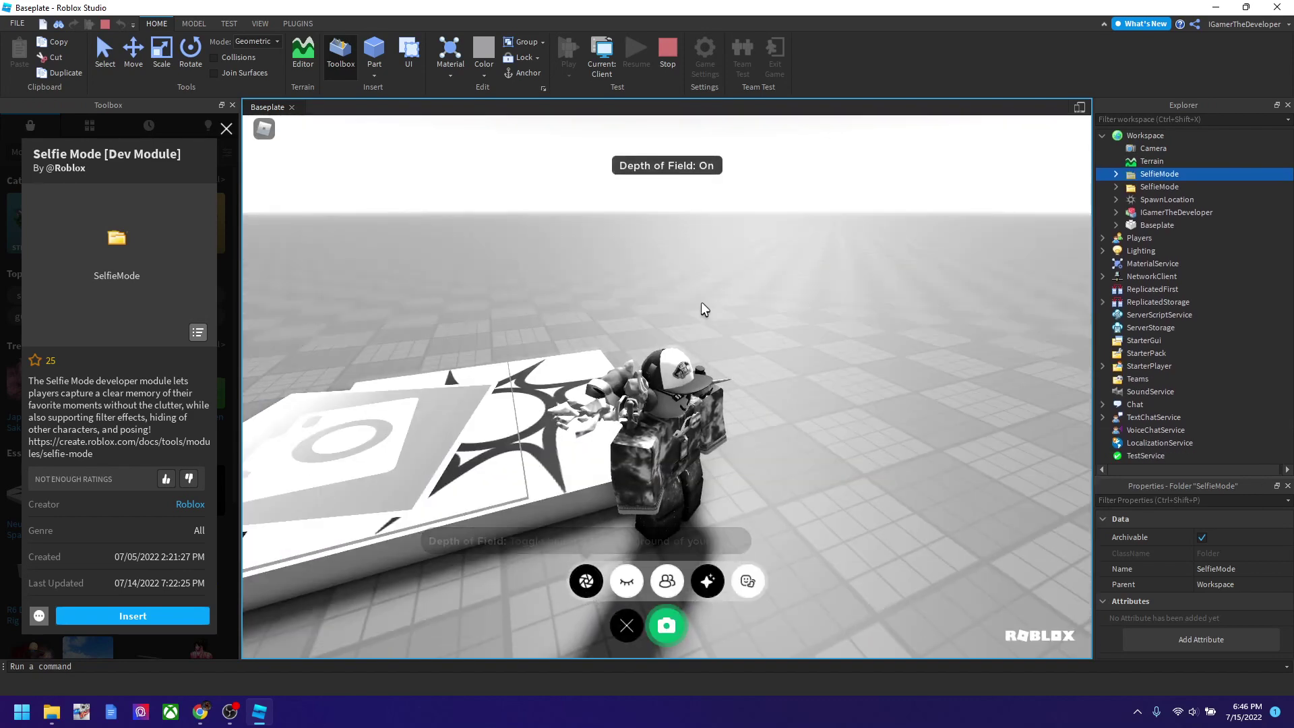
pyautogui.moveTo(701, 302); pyautogui.dragTo(676, 306, button='right')
pyautogui.click(586, 581)
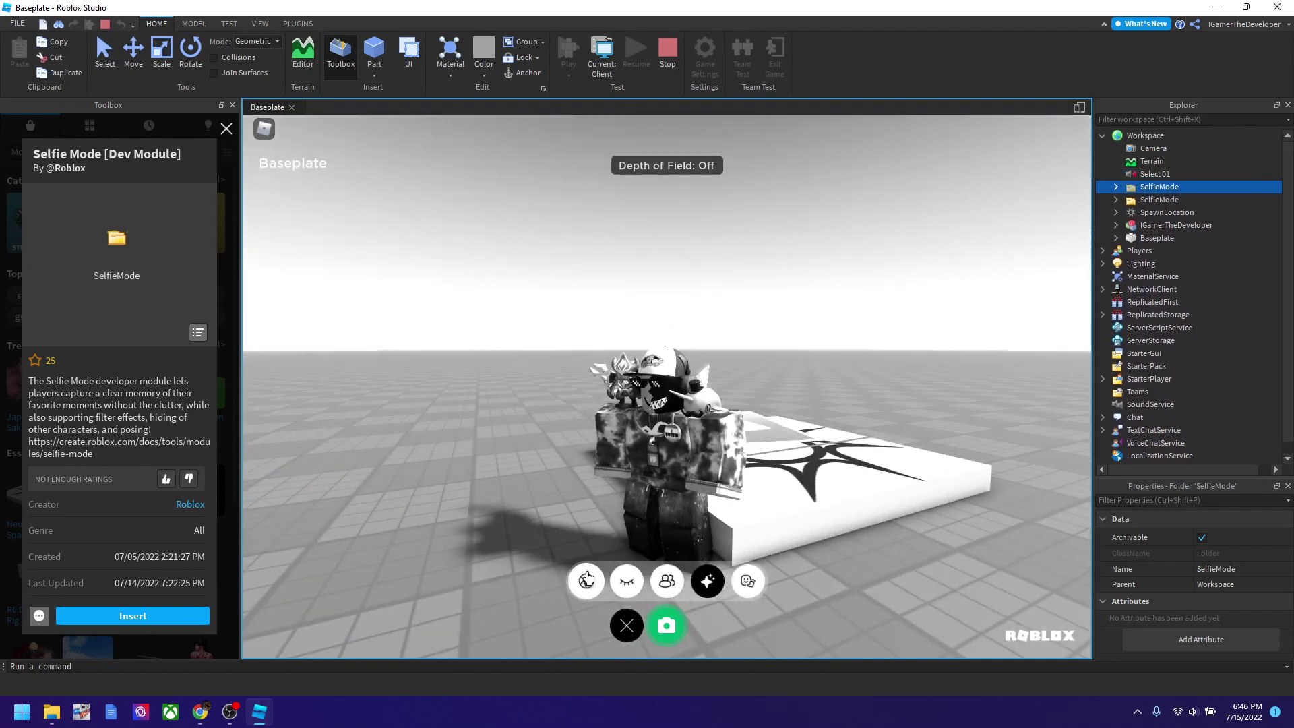
pyautogui.click(587, 581)
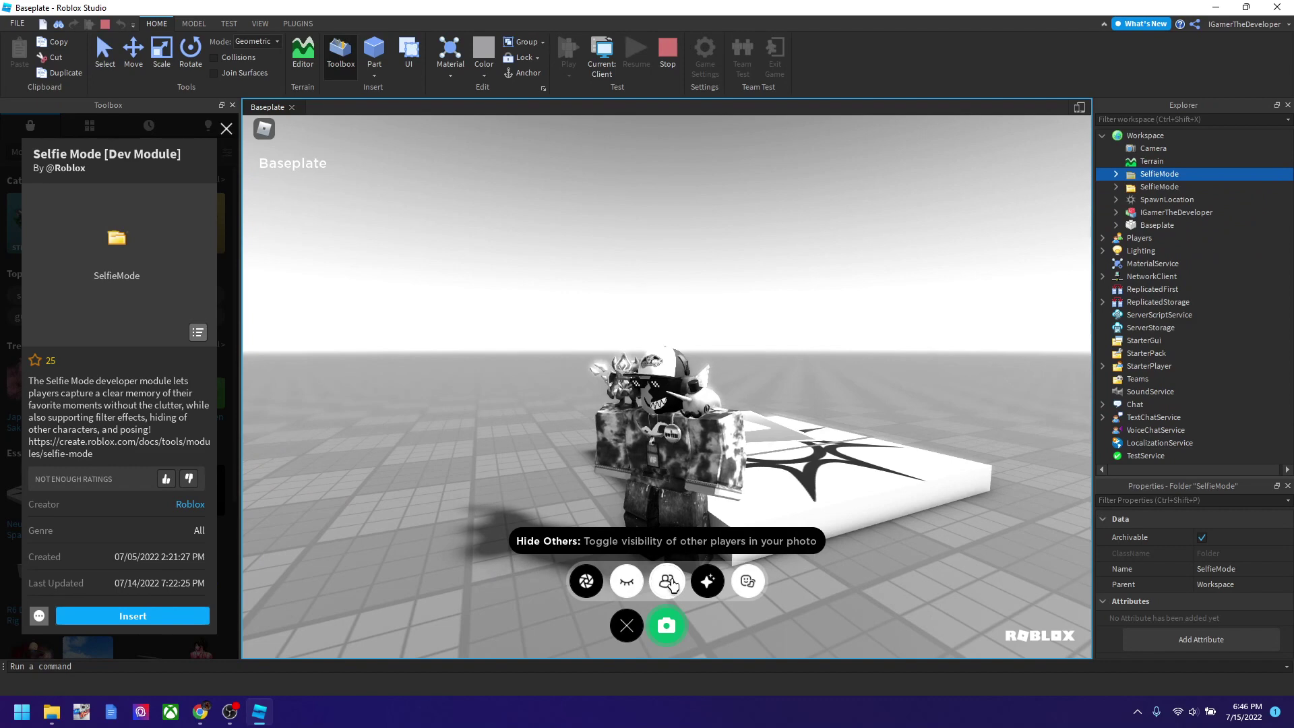
pyautogui.click(670, 582)
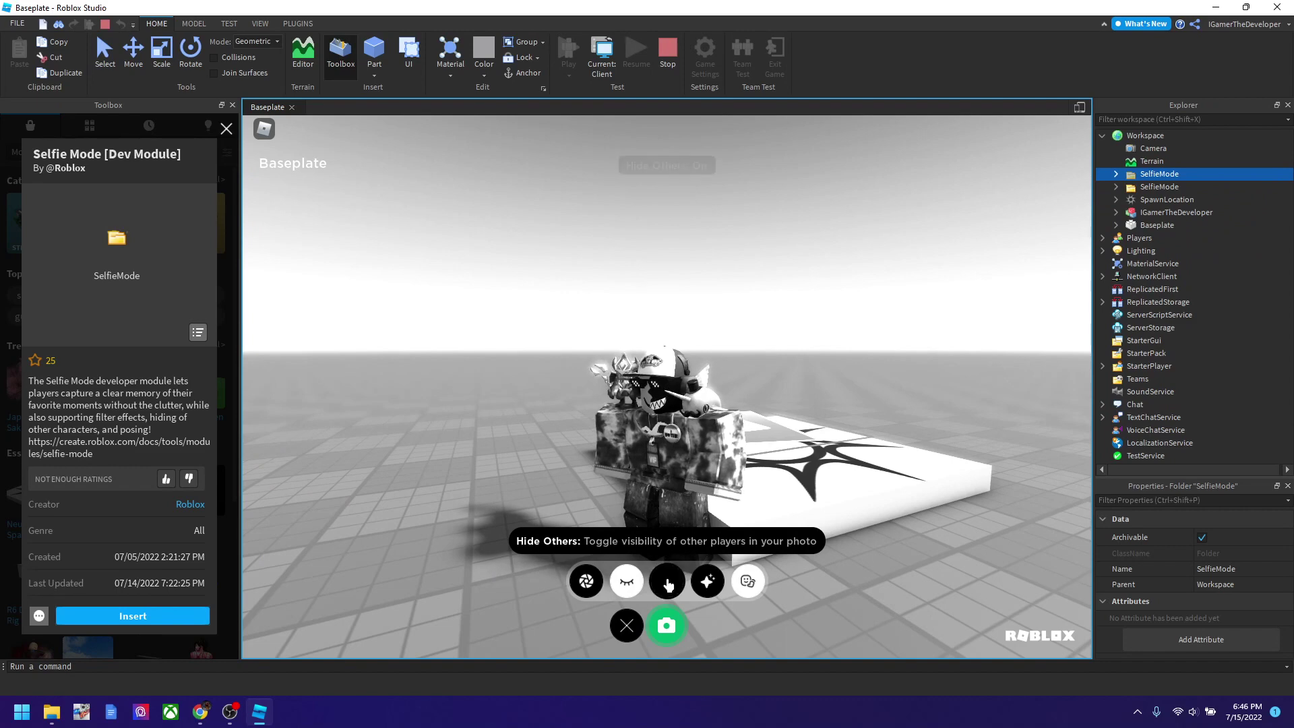
# - Pose the avatar with the Guitar emote and take the selfie screenshot
pyautogui.click(708, 584)
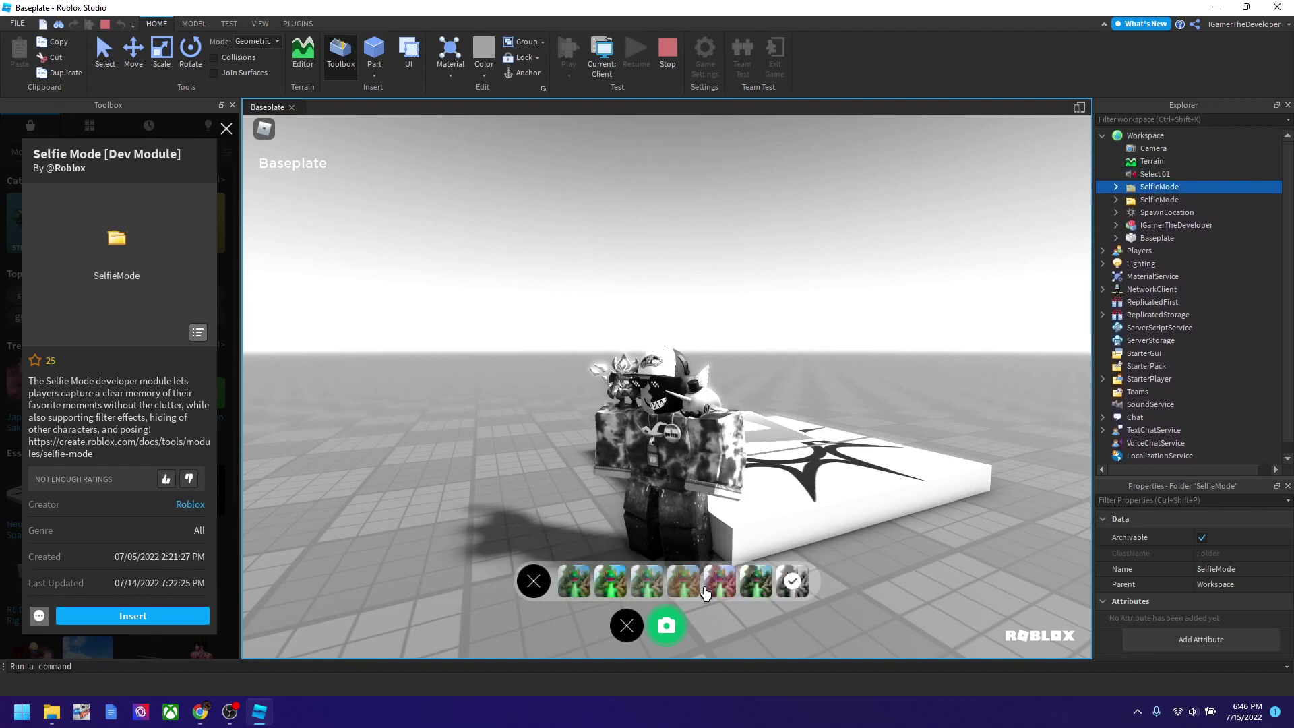
pyautogui.click(533, 581)
pyautogui.click(748, 581)
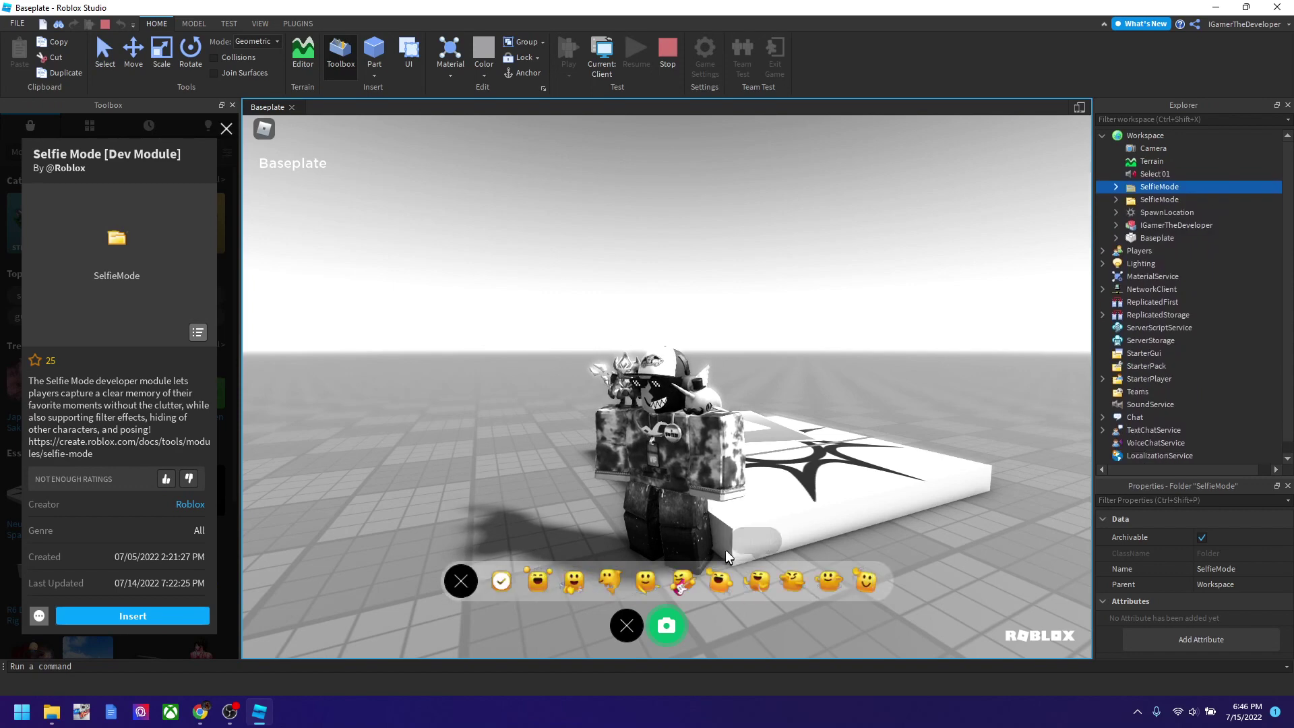
pyautogui.click(720, 583)
pyautogui.click(689, 586)
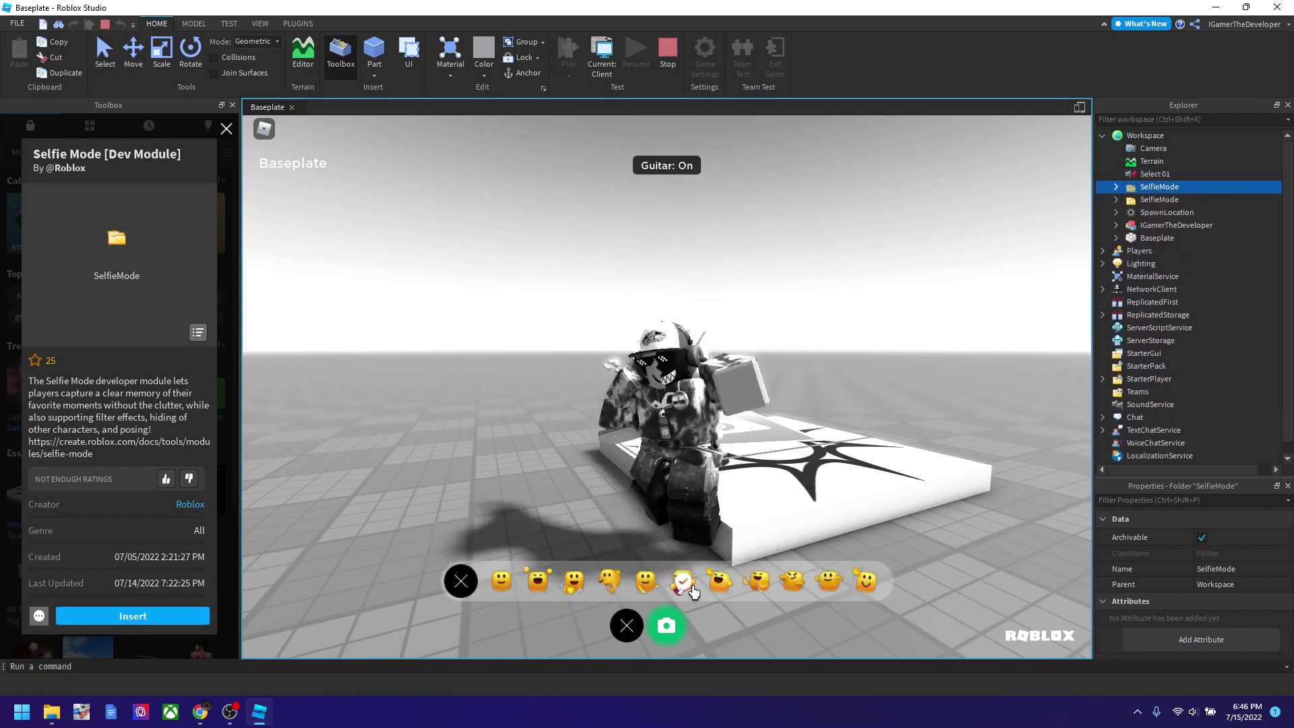
pyautogui.click(461, 581)
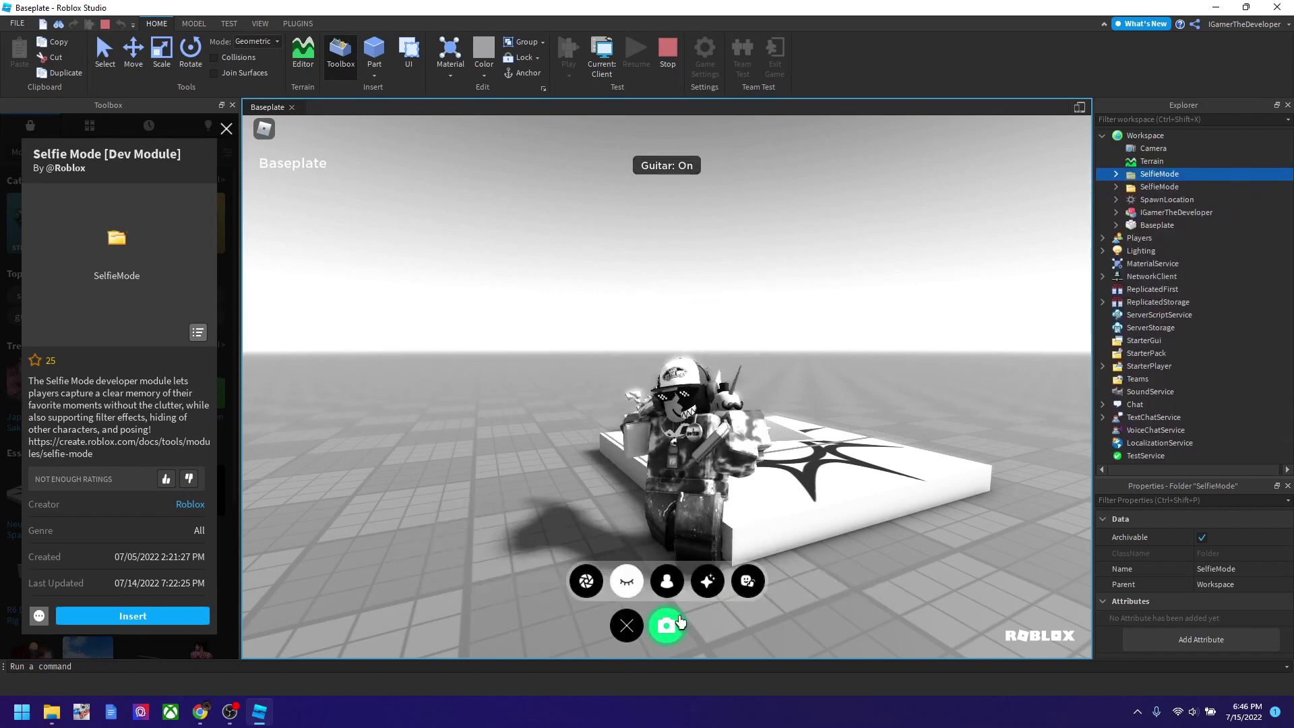
pyautogui.click(681, 623)
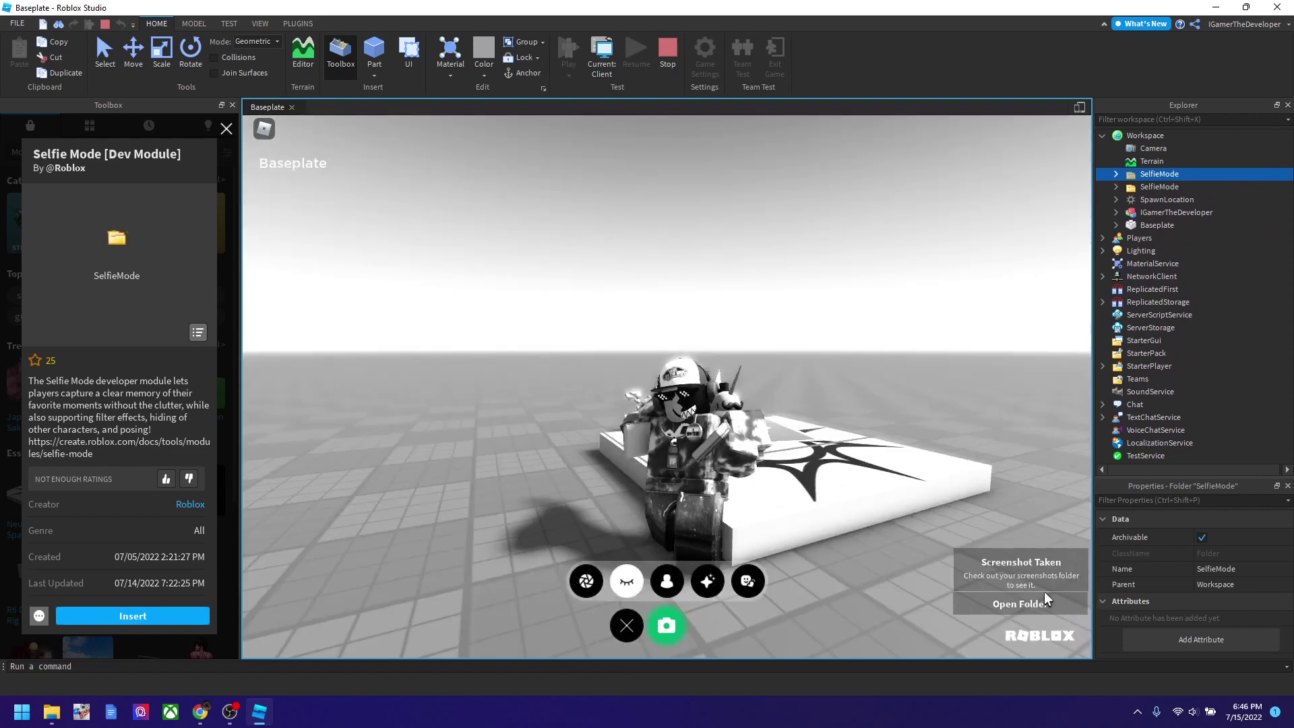
# - Open RobloxScreenShot20220715_184654600.png from the Pictures > Roblox folder in Photos
pyautogui.click(1038, 606)
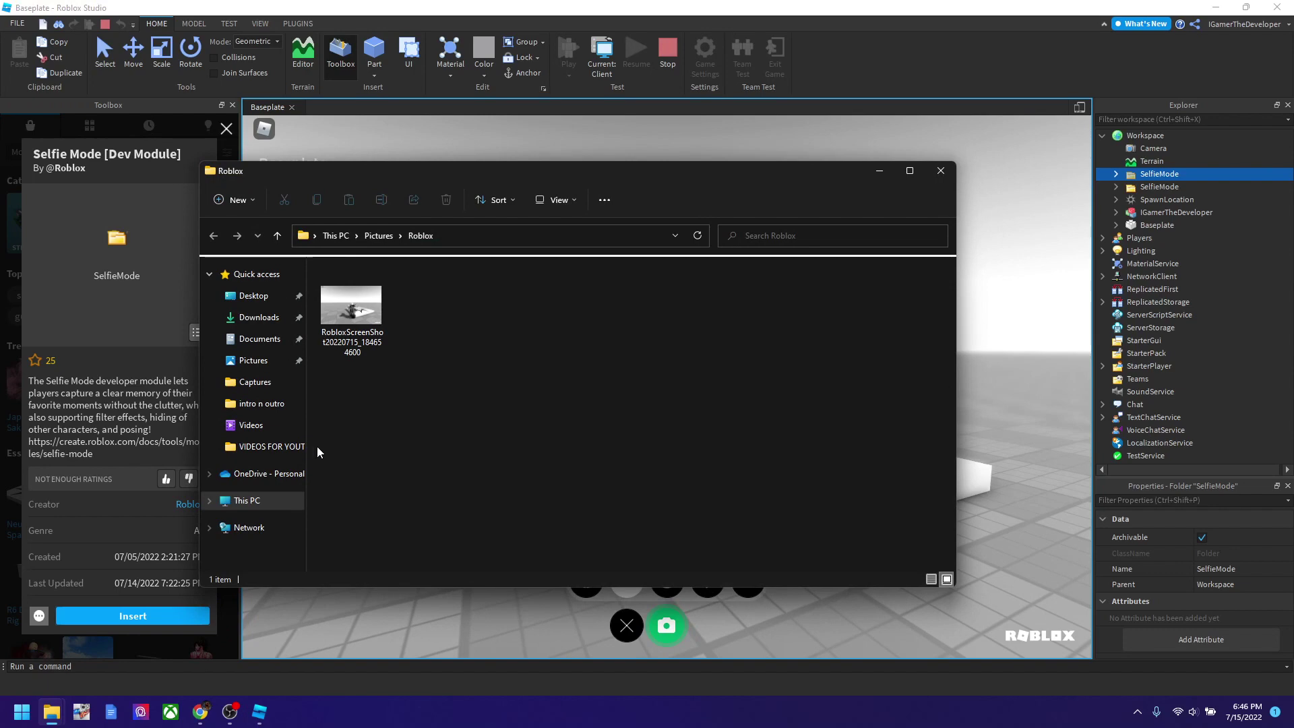
pyautogui.doubleClick(350, 324)
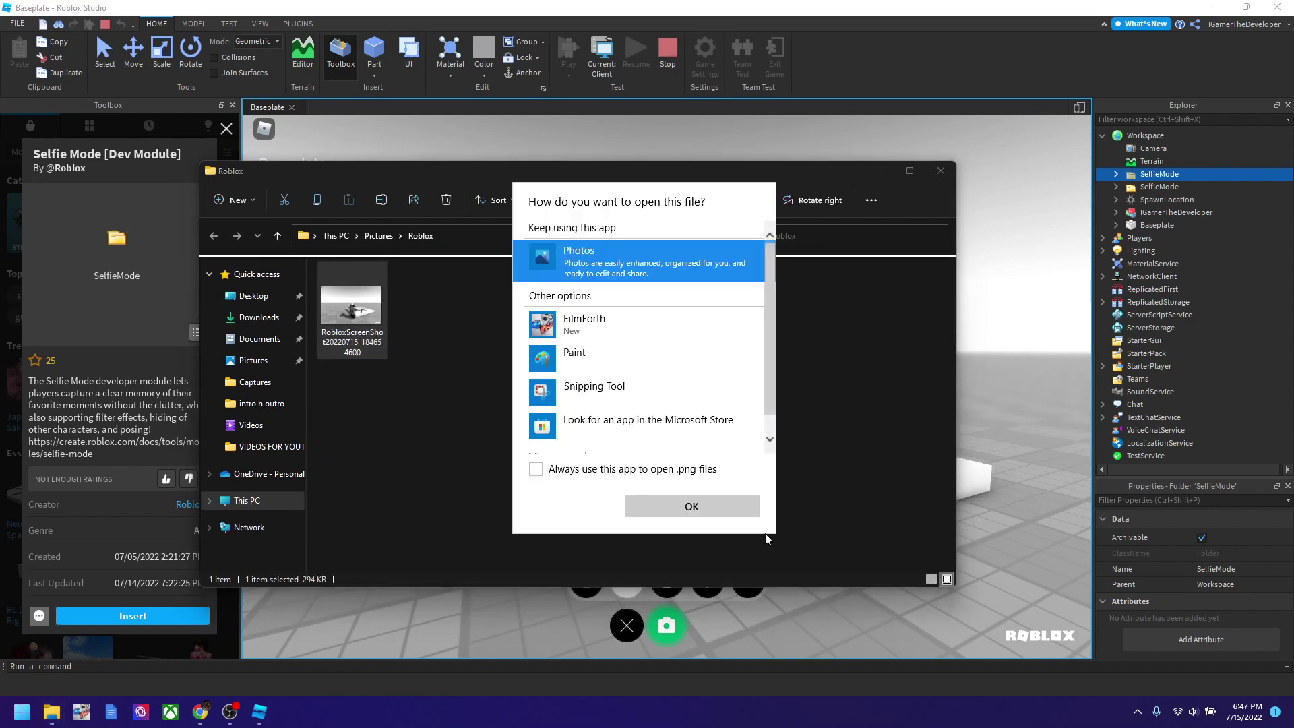
pyautogui.click(734, 507)
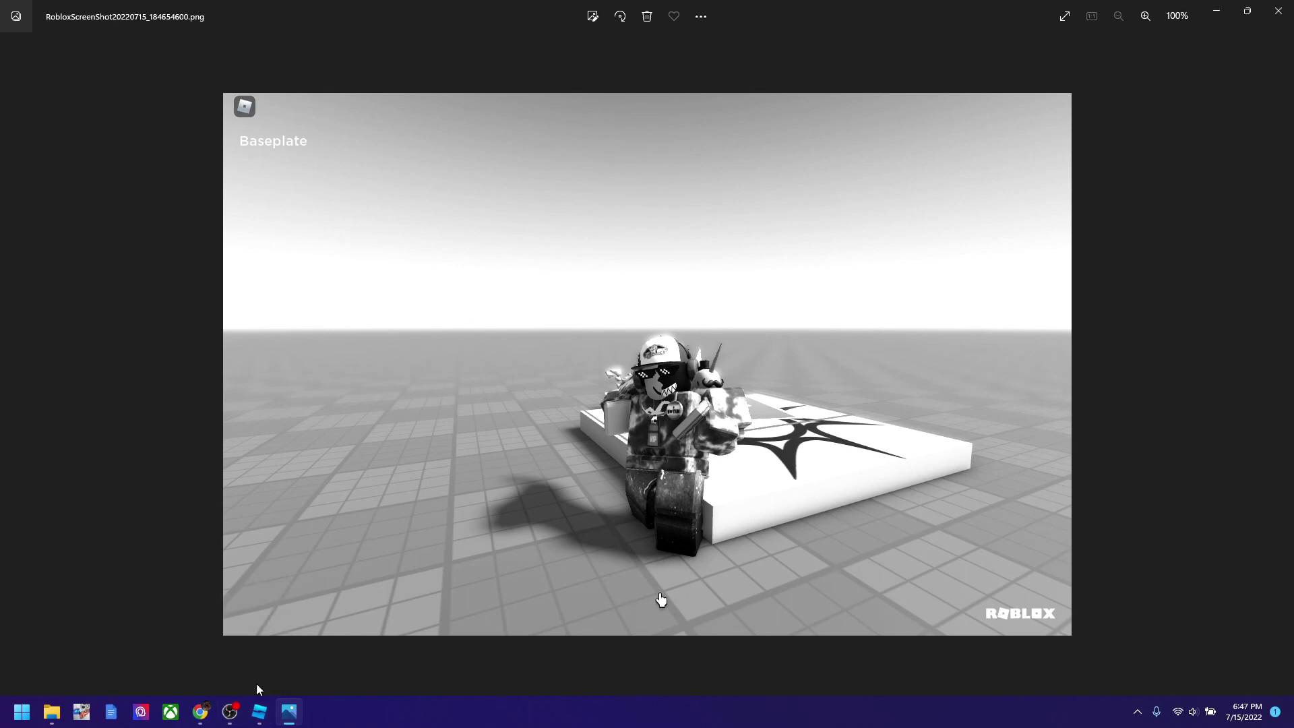
# - Bring the OBS Studio window to the front over Photos
pyautogui.click(238, 651)
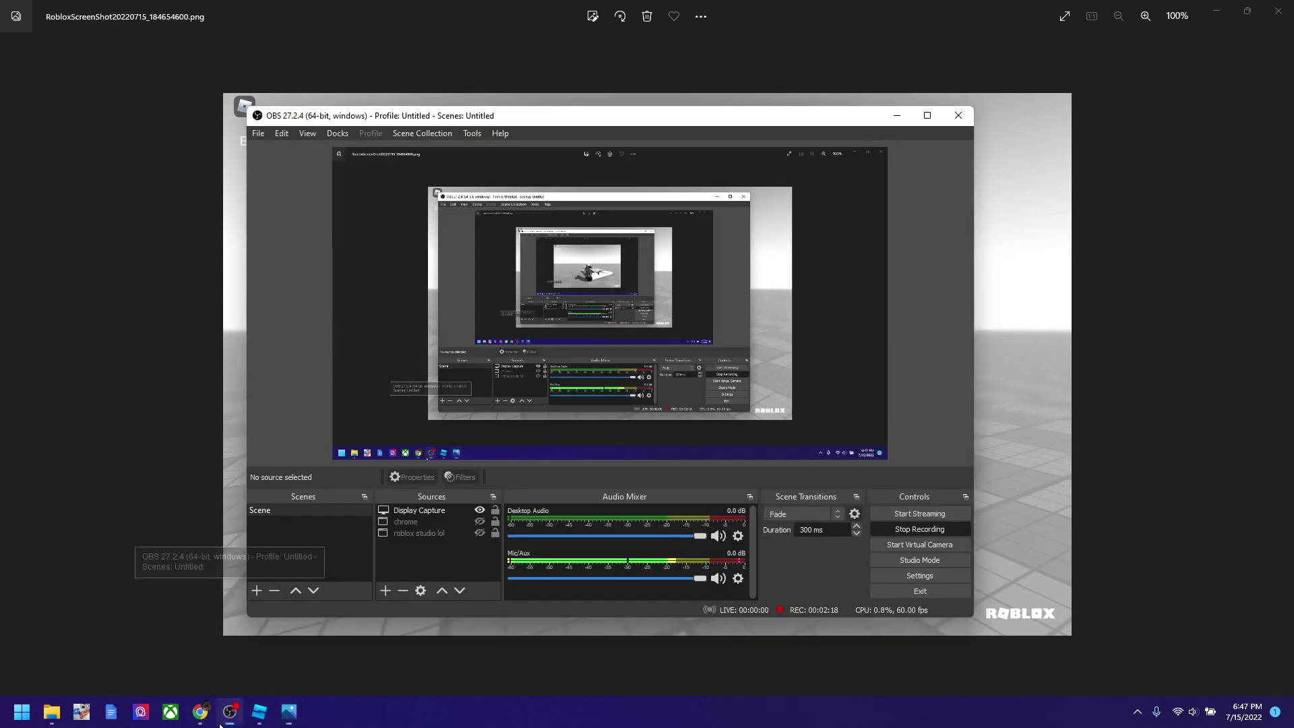